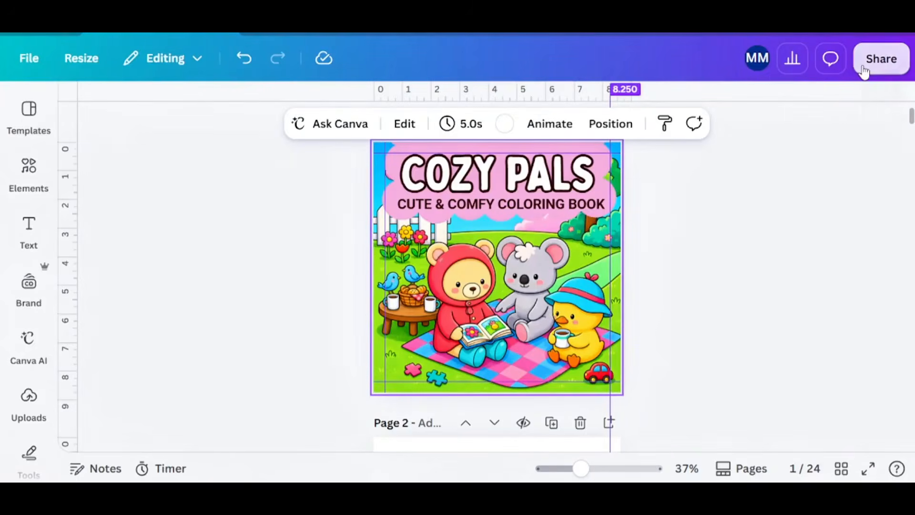
# Step: Open the sharing options for the Cozy Pals coloring book design
pyautogui.click(864, 71)
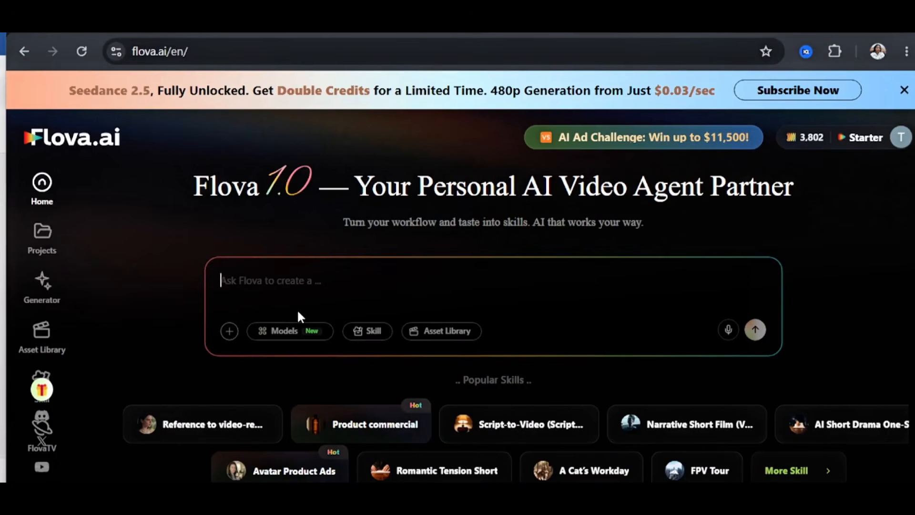
# Step: Switch to Flova, start a project and attach cover image 1 from the cozy palss folder to the chat
pyautogui.click(42, 235)
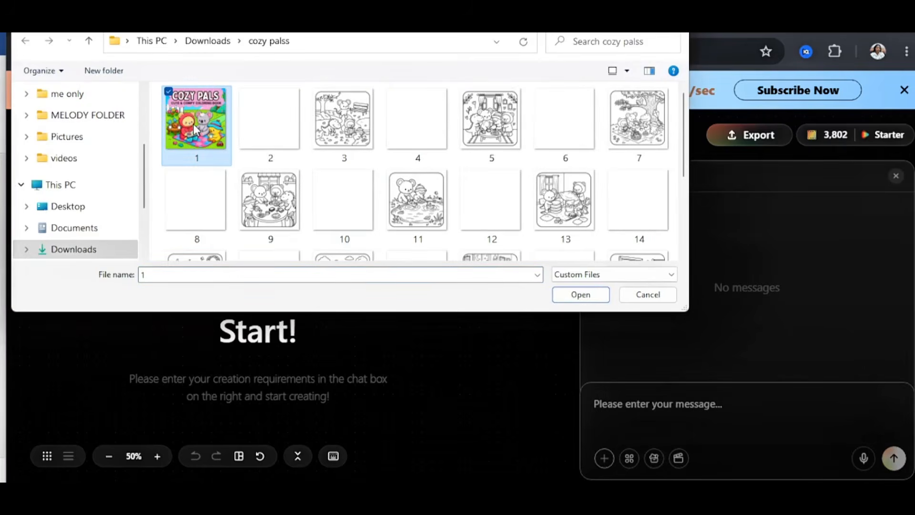
pyautogui.doubleClick(194, 128)
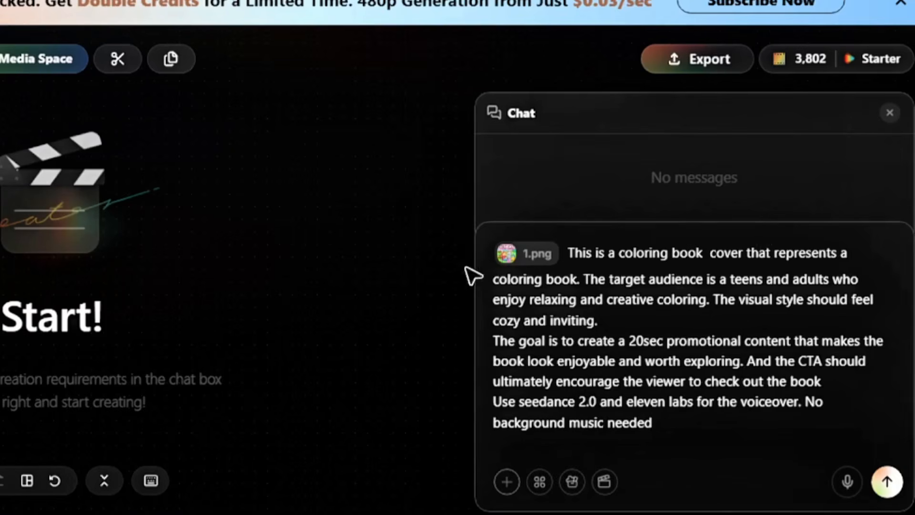
# Step: Correct the prompt by removing the stray "a" before "teens and adults" and adding a period after "check out the book"
pyautogui.moveTo(529, 263)
pyautogui.click(730, 279)
pyautogui.press('BackSpace')
pyautogui.press('BackSpace')
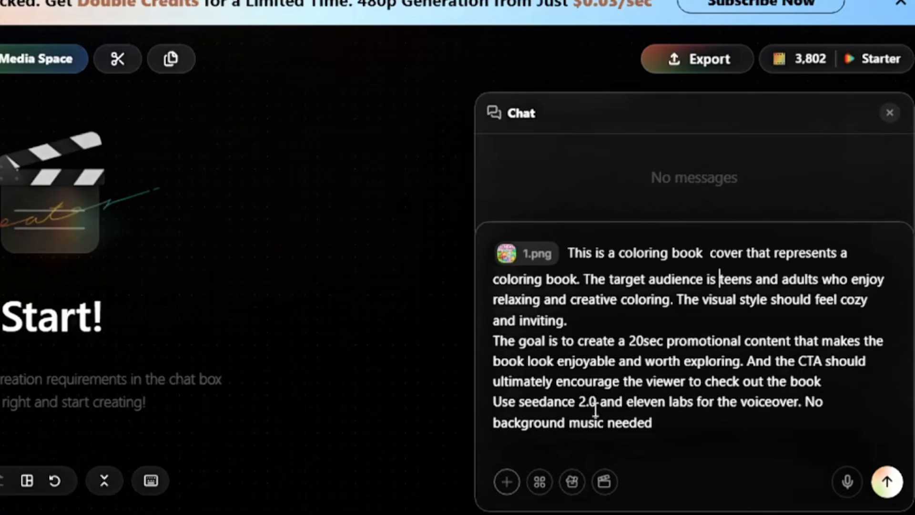
pyautogui.click(822, 381)
pyautogui.write('.')
# Step: Look through the available video and audio generation models
pyautogui.click(539, 482)
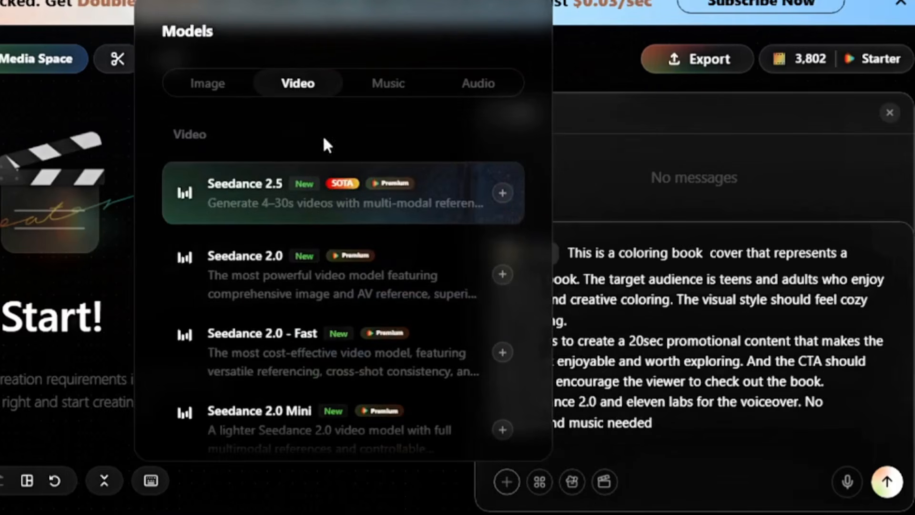
pyautogui.click(458, 87)
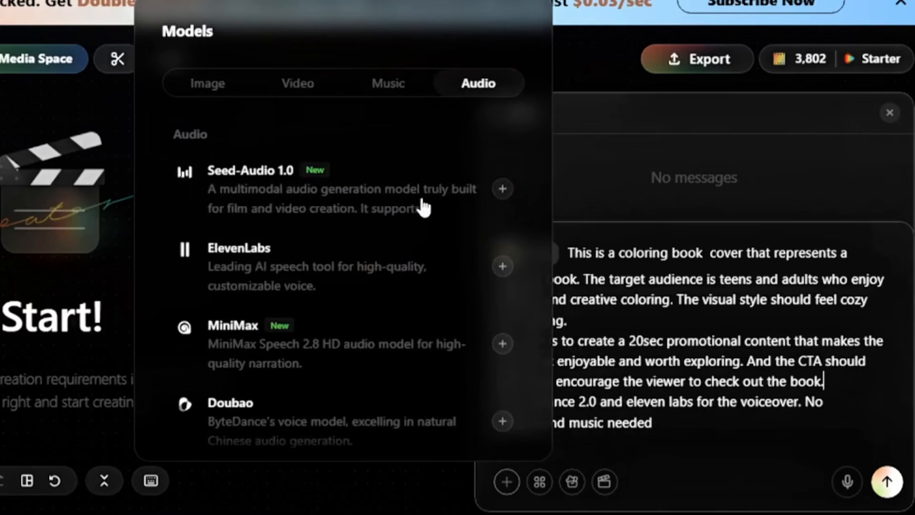
pyautogui.click(658, 403)
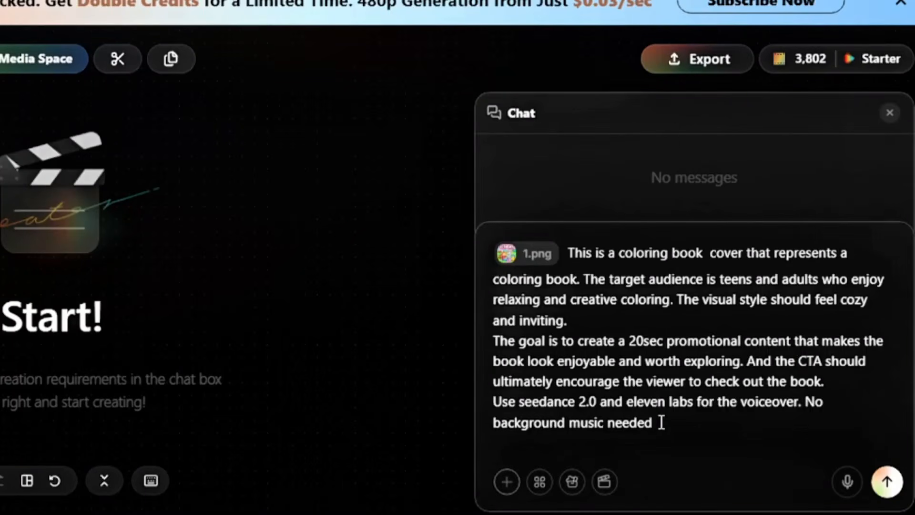
# Step: Add a paragraph requesting a concept, storyboard and shot plan before generation, forbidding assumed coloring pages and requiring a request for the real ones
pyautogui.click(700, 438)
pyautogui.press('Return')
pyautogui.press('Return')
pyautogui.write('Before you generate anything, I want you to come up with a concept for the promotional video, develop the storyboard, and work out what the individual shots look like DO NOT come up with assumed coloring pages. If any of the concept required the actual coloring pages to be shown, request it from me first before generating')
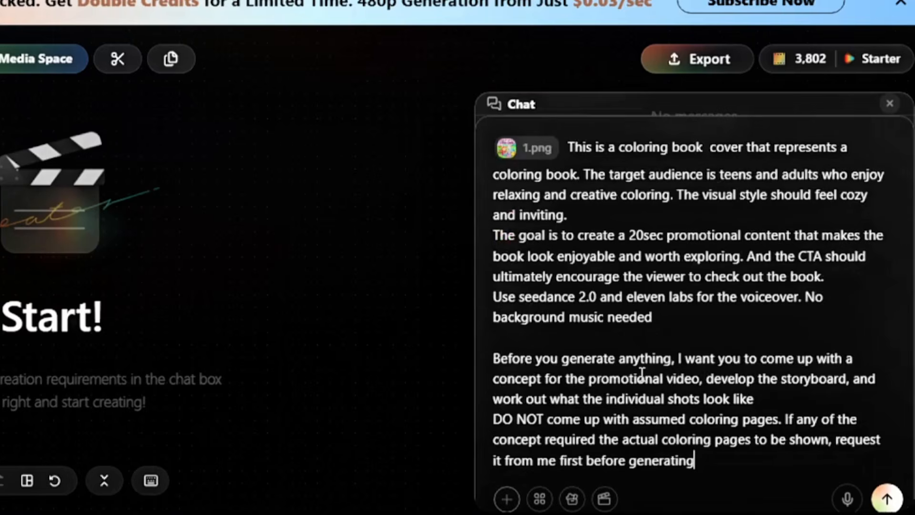
# Step: Reword the prompt to ask for "some concepts" and add "and what the voiceover should say." after the individual shots request
pyautogui.click(864, 357)
pyautogui.press('BackSpace')
pyautogui.write('some')
pyautogui.click(543, 381)
pyautogui.write('s')
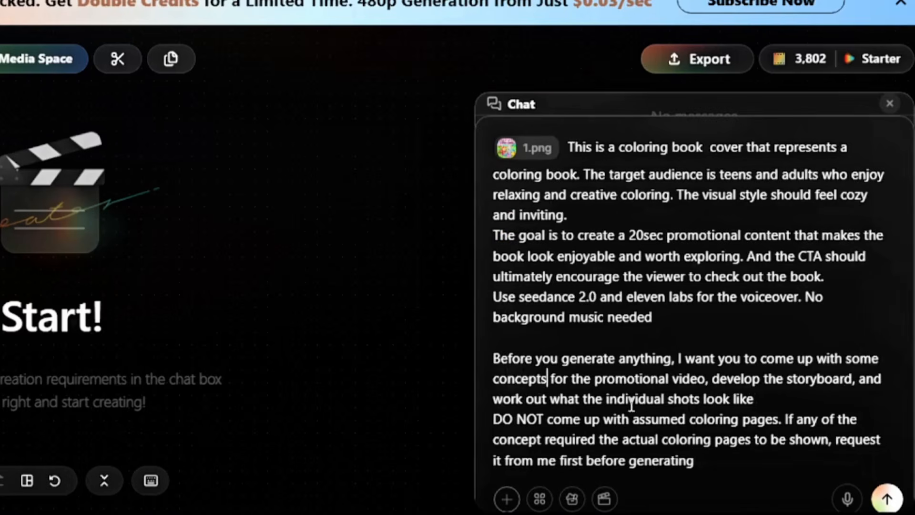
pyautogui.click(755, 399)
pyautogui.write('and what the voiceover should say.')
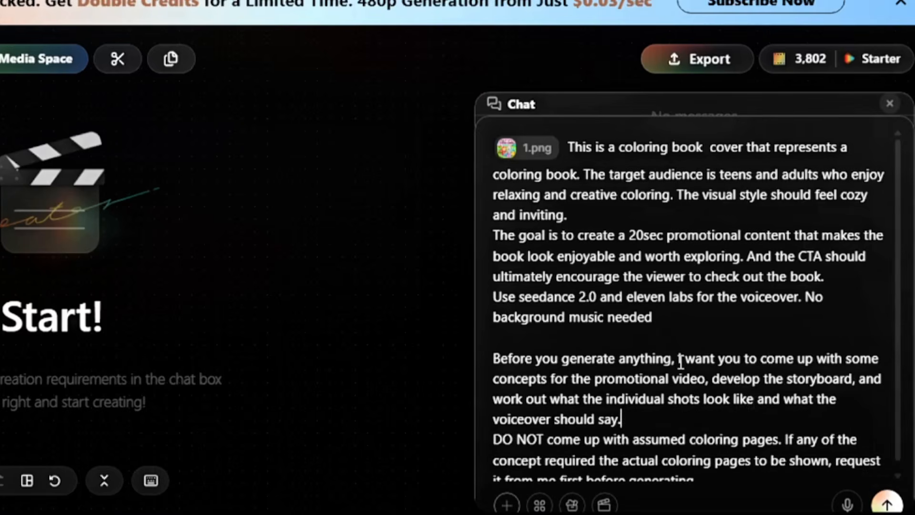
# Step: Replace "it" with "the coloring pages" in the prompt's last sentence and send the prompt
pyautogui.scroll(-1, 682, 362)
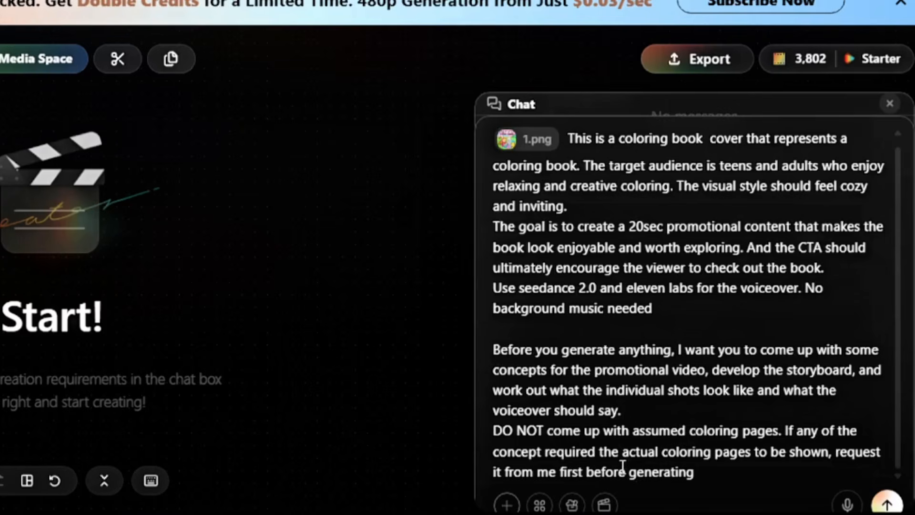
pyautogui.press('BackSpace')
pyautogui.press('BackSpace')
pyautogui.write('the coloring pages')
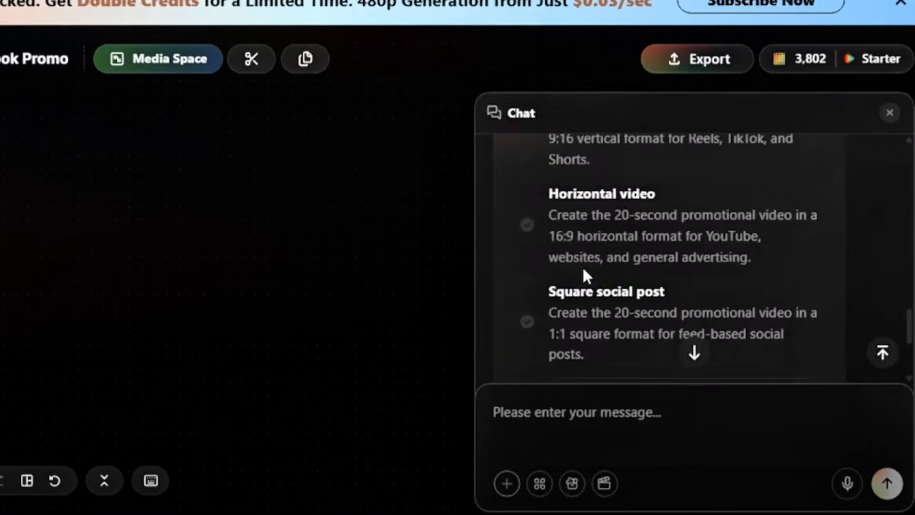
# Step: Review the viewing format options and choose the 16:9 horizontal video
pyautogui.scroll(4, 582, 265)
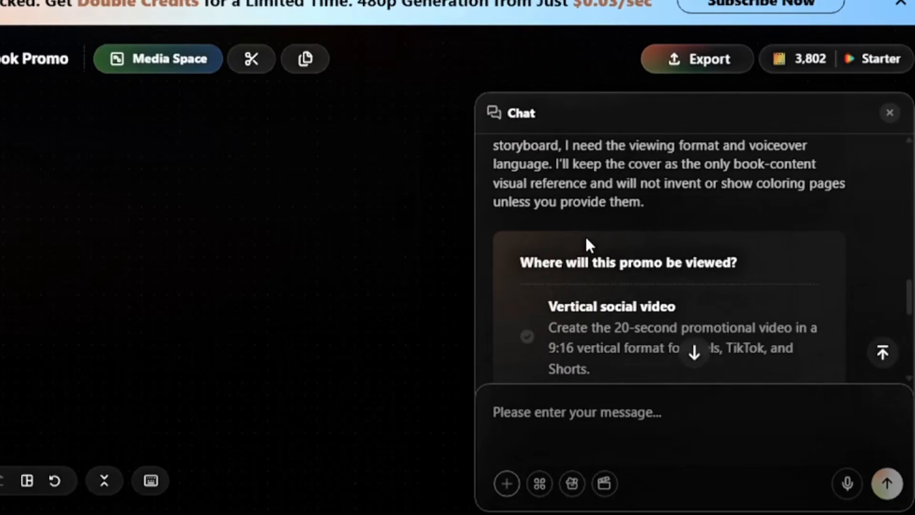
pyautogui.scroll(-3, 586, 239)
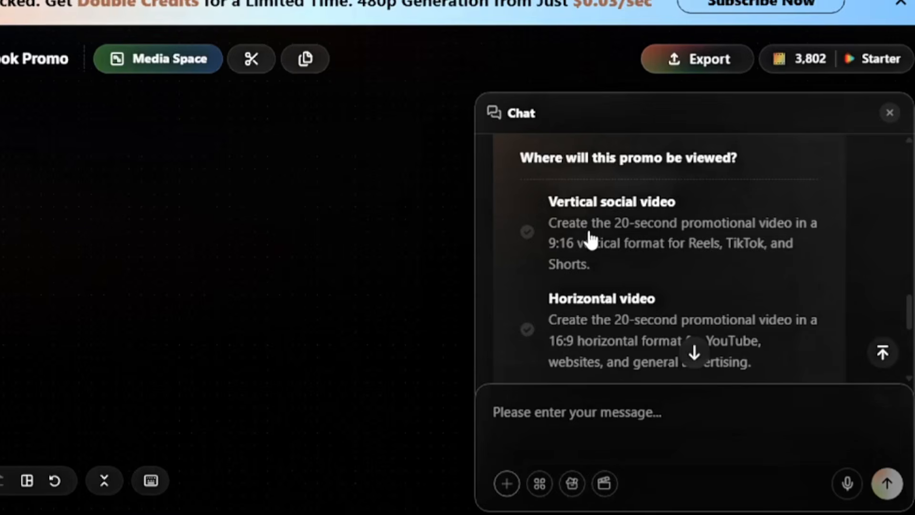
pyautogui.scroll(-2, 591, 238)
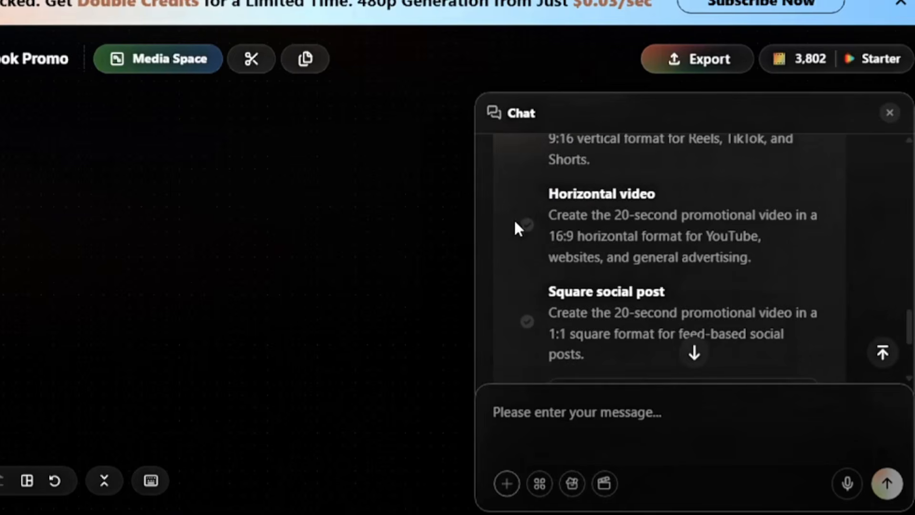
pyautogui.click(535, 238)
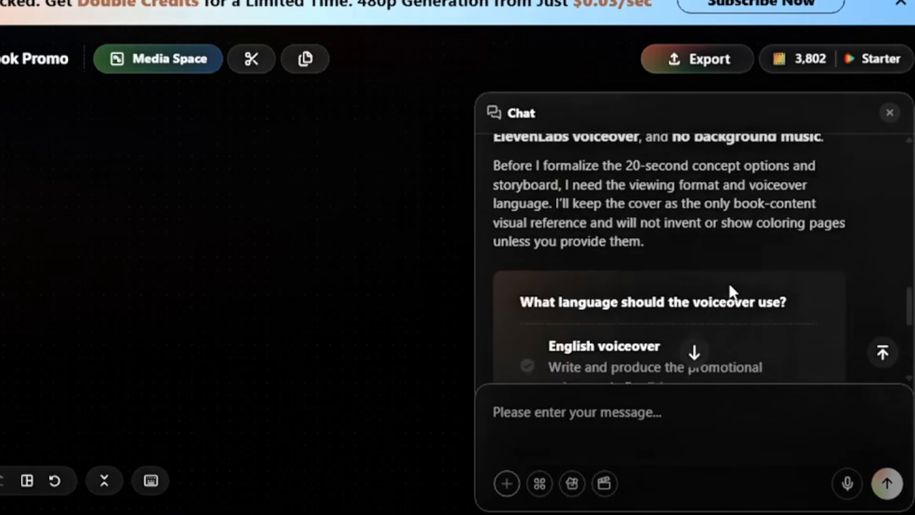
# Step: Choose English voiceover as the language for the promotional video
pyautogui.scroll(-2, 730, 291)
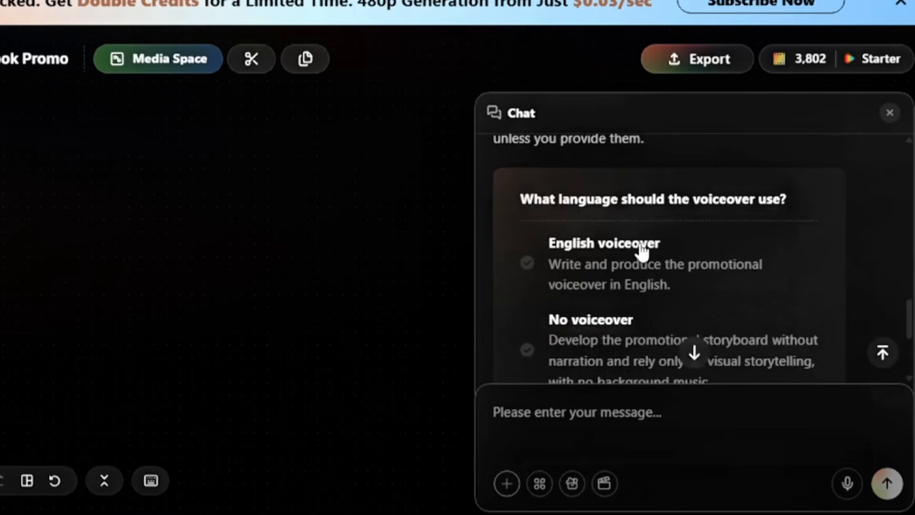
pyautogui.click(528, 266)
pyautogui.scroll(-3, 529, 268)
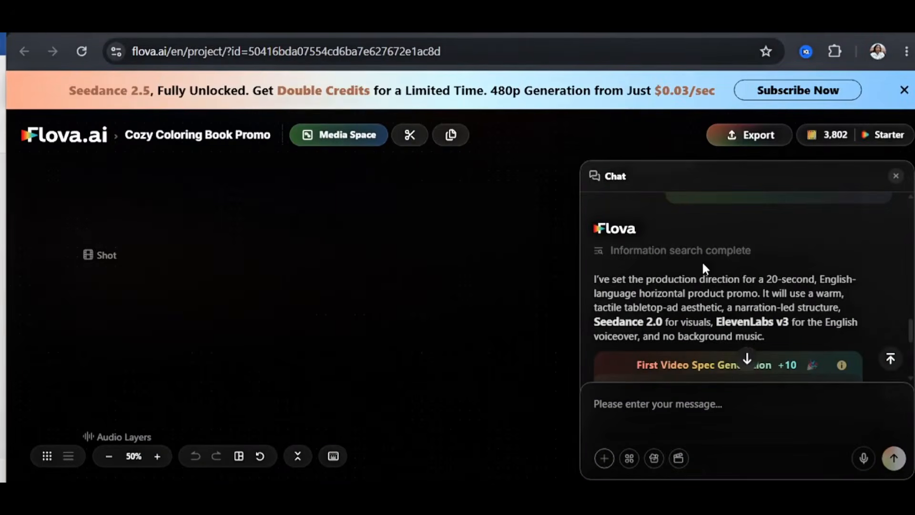
# Step: Open the generated Video_Spec and examine the final video specification along with the chat's production brief
pyautogui.scroll(-3, 707, 269)
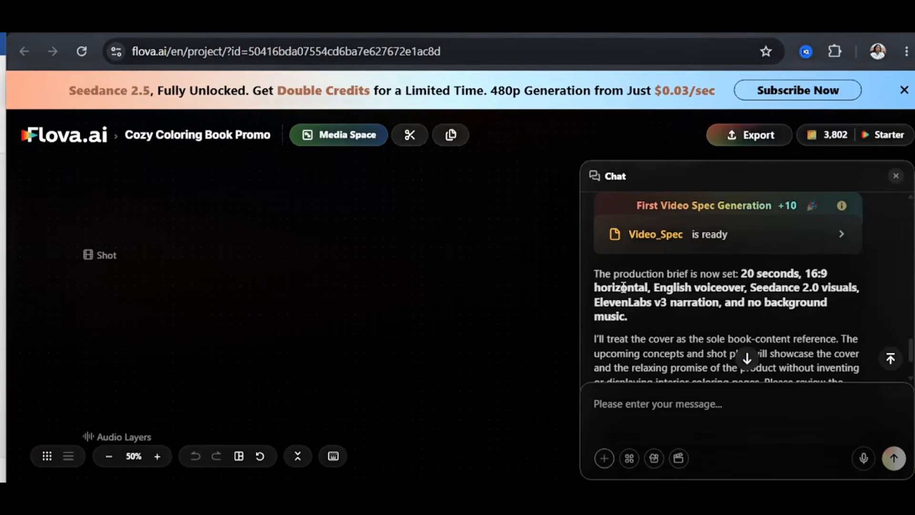
pyautogui.scroll(2, 810, 295)
pyautogui.click(833, 312)
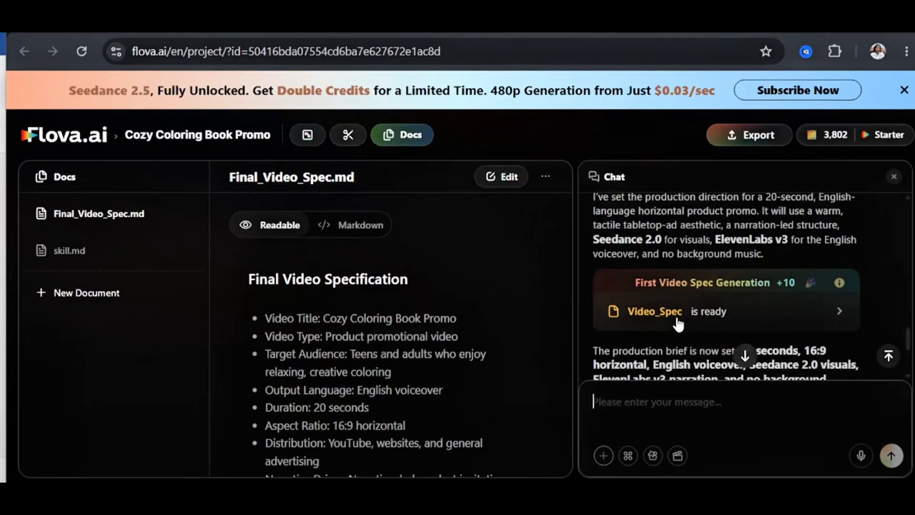
pyautogui.scroll(-3, 408, 326)
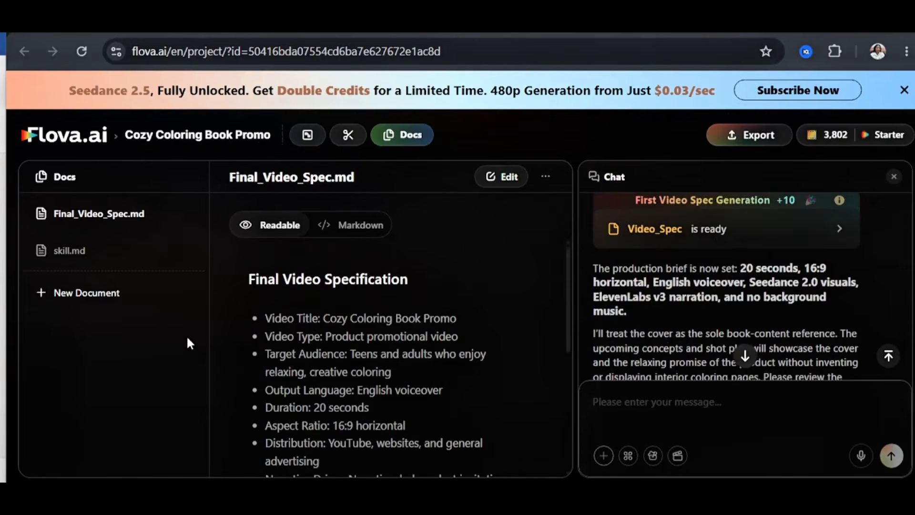
pyautogui.scroll(-5, 310, 359)
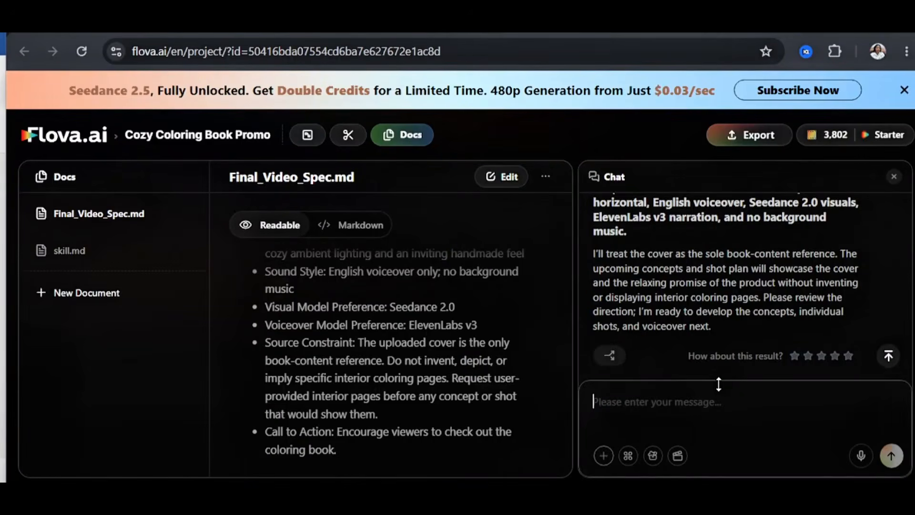
# Step: Send the revision request "Visual style should be vibrant with a cozy feel. No warm tones"
pyautogui.write('Visual style should be vibrant with a cozy feel. No warm tones')
pyautogui.scroll(2, 552, 402)
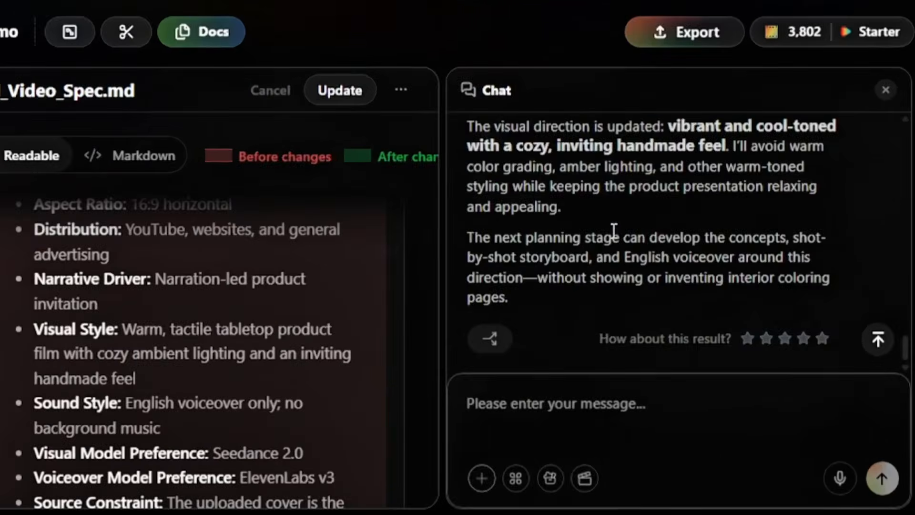
# Step: Check the revised visual direction and reply "Okay great, proceed with the next planning stage"
pyautogui.scroll(1, 702, 279)
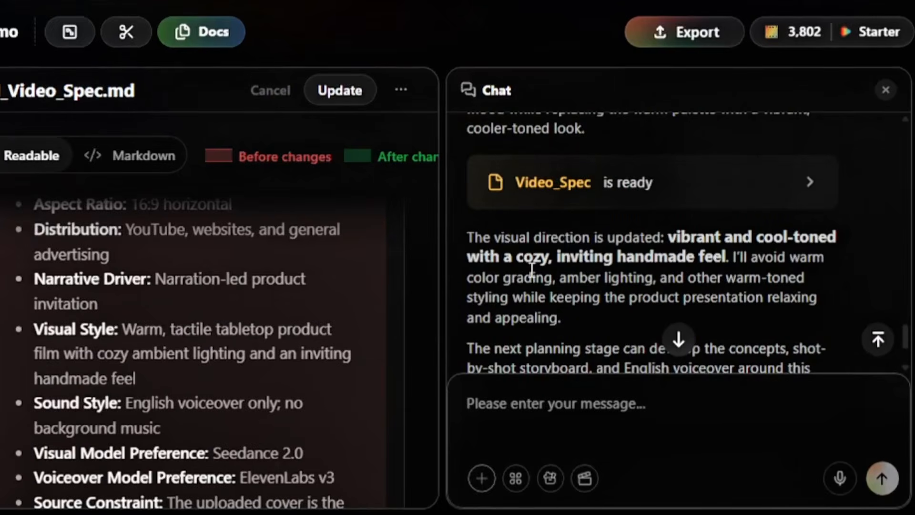
pyautogui.scroll(-2, 532, 269)
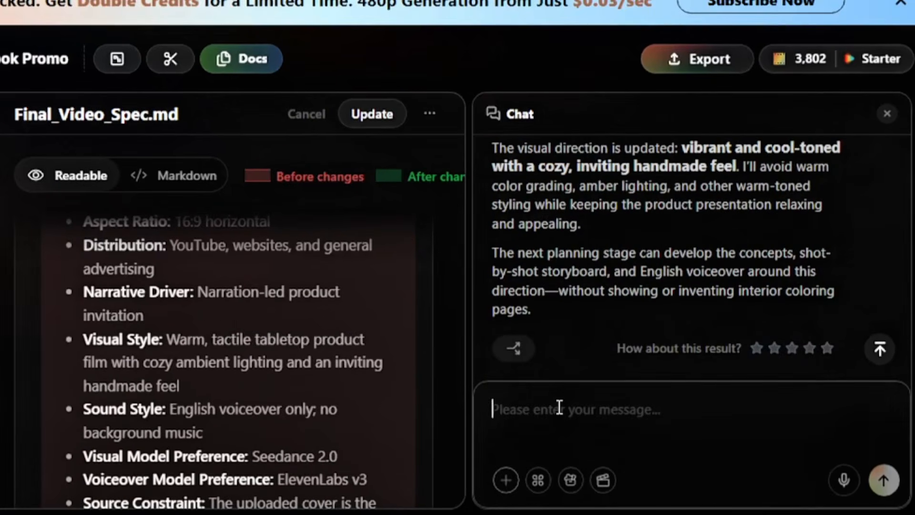
pyautogui.write('Okay great, proceed with the next planning stage')
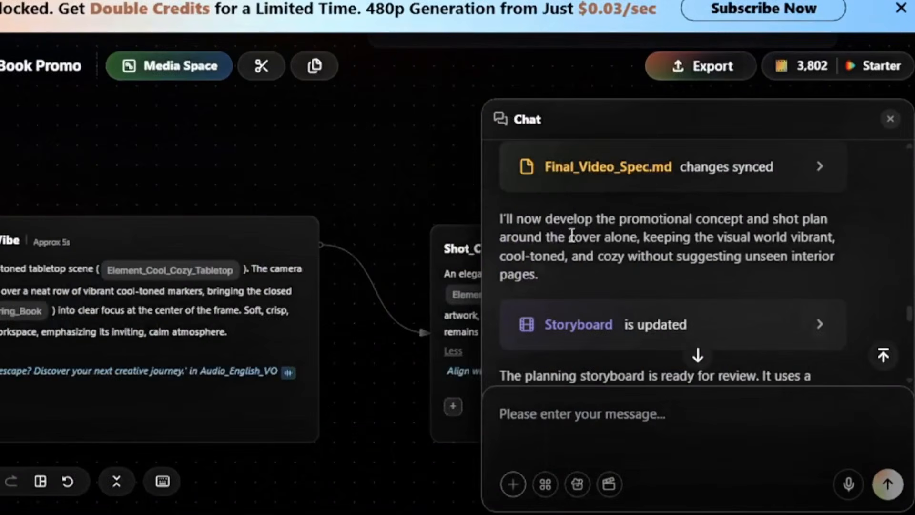
# Step: Read the chat's summary of the planned storyboard, covering its concept, beats and voiceover
pyautogui.scroll(-2, 605, 260)
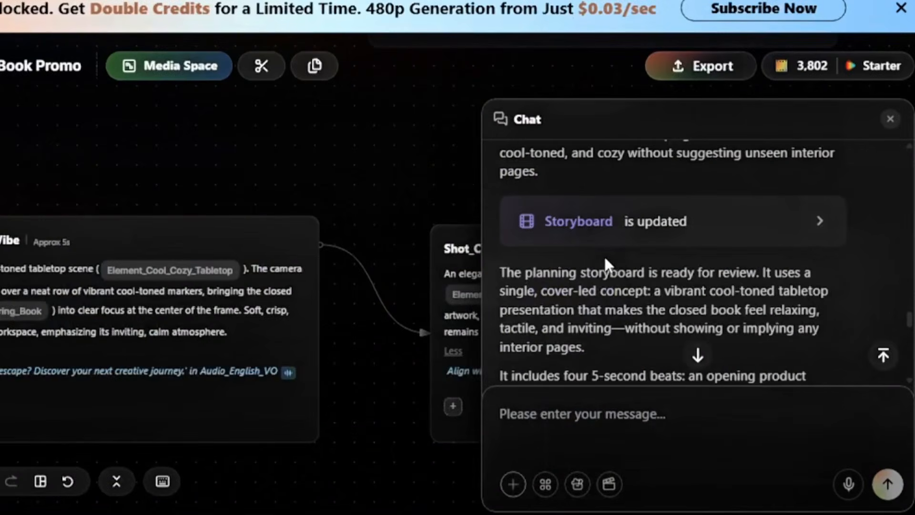
pyautogui.scroll(-4, 605, 259)
pyautogui.scroll(-2, 610, 259)
pyautogui.scroll(4, 611, 257)
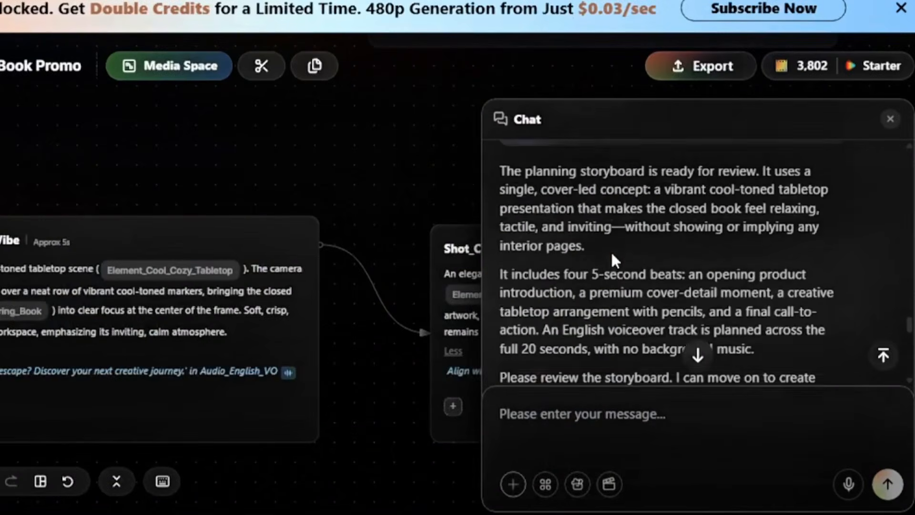
pyautogui.scroll(2, 612, 255)
pyautogui.scroll(2, 611, 250)
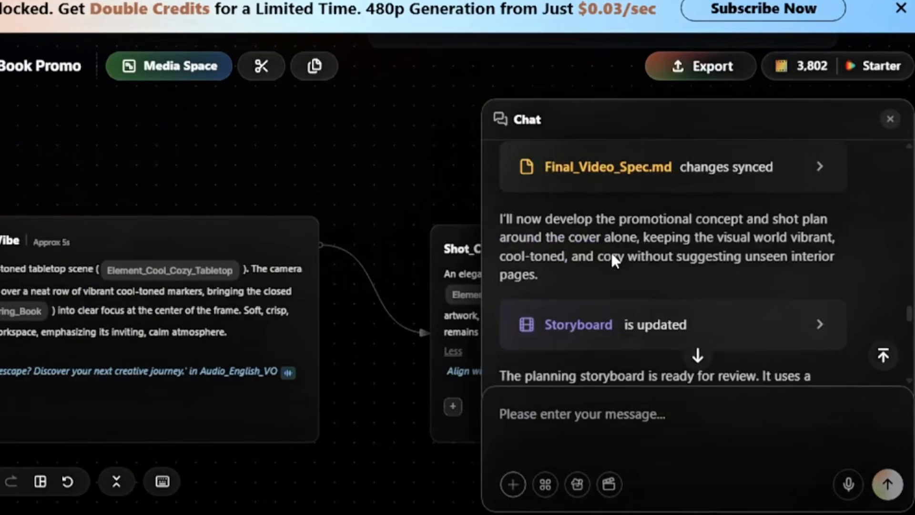
# Step: Examine the storyboard's shot cards through Shot_CTA_Closing and the follow-up choices offered in the chat
pyautogui.click(177, 228)
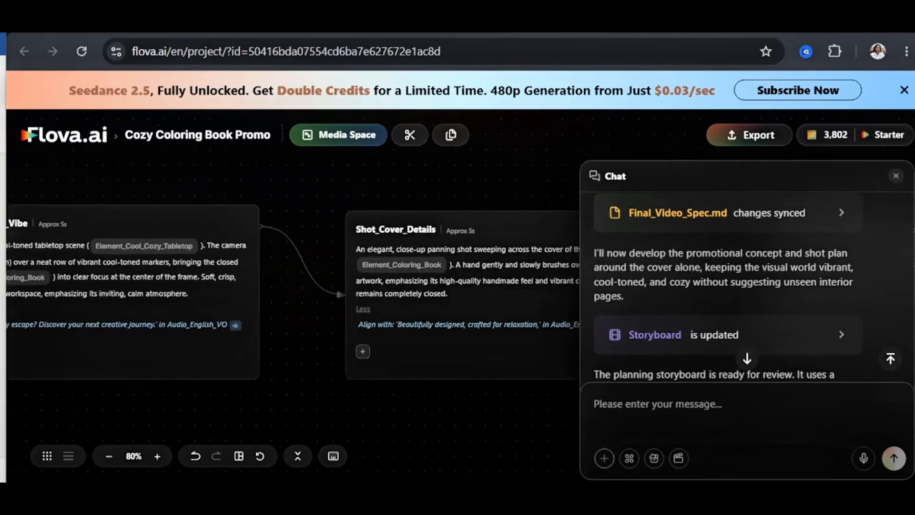
pyautogui.hscroll(10, 212, 399)
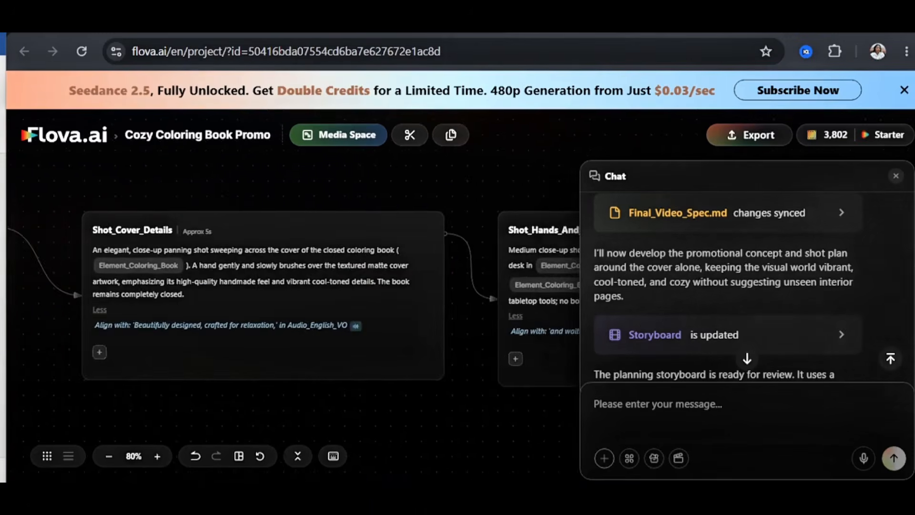
pyautogui.hscroll(15, 293, 295)
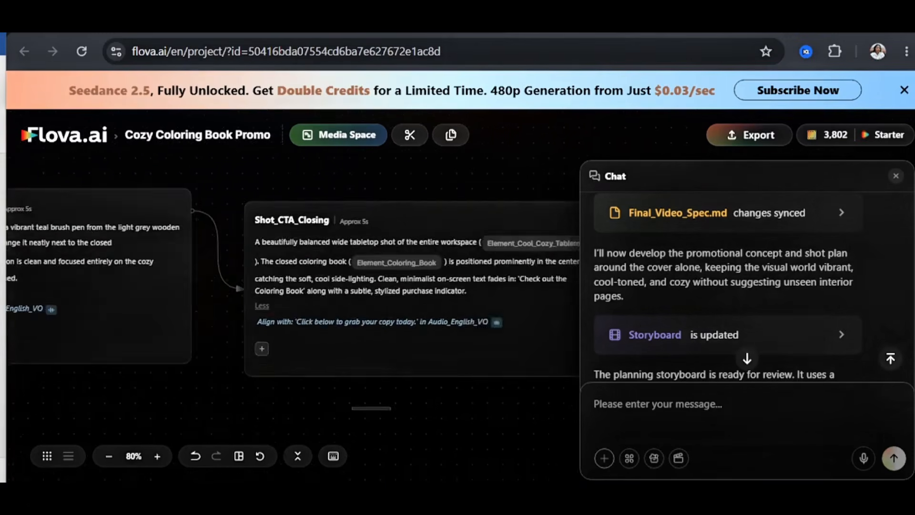
pyautogui.hscroll(5, 239, 286)
pyautogui.hscroll(-7, 238, 286)
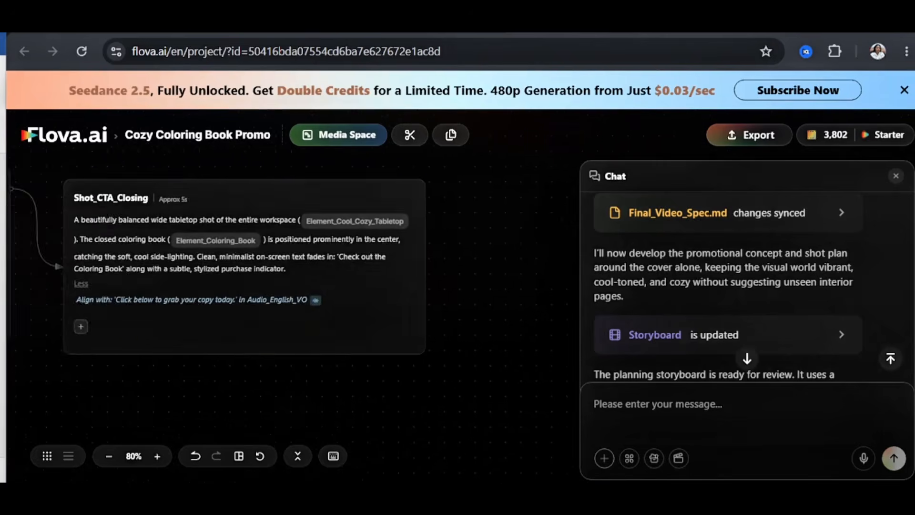
pyautogui.hscroll(-3, 286, 266)
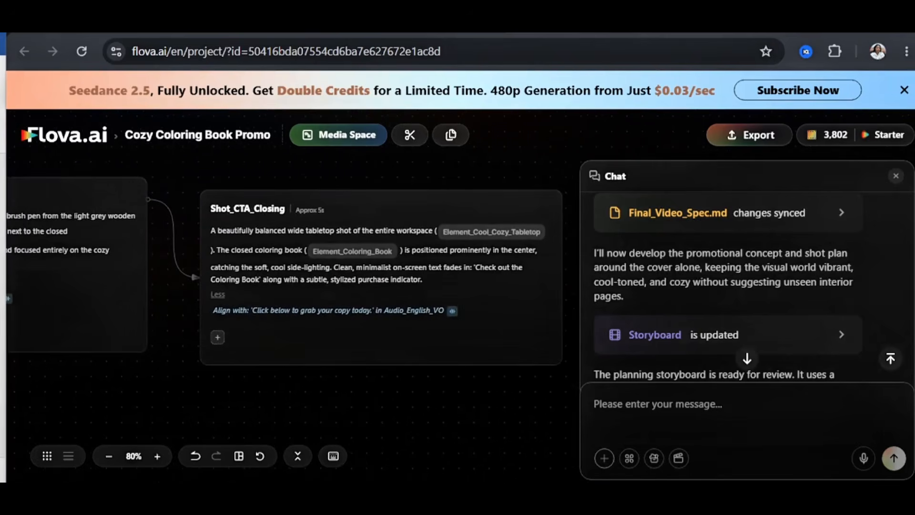
pyautogui.scroll(-5, 705, 271)
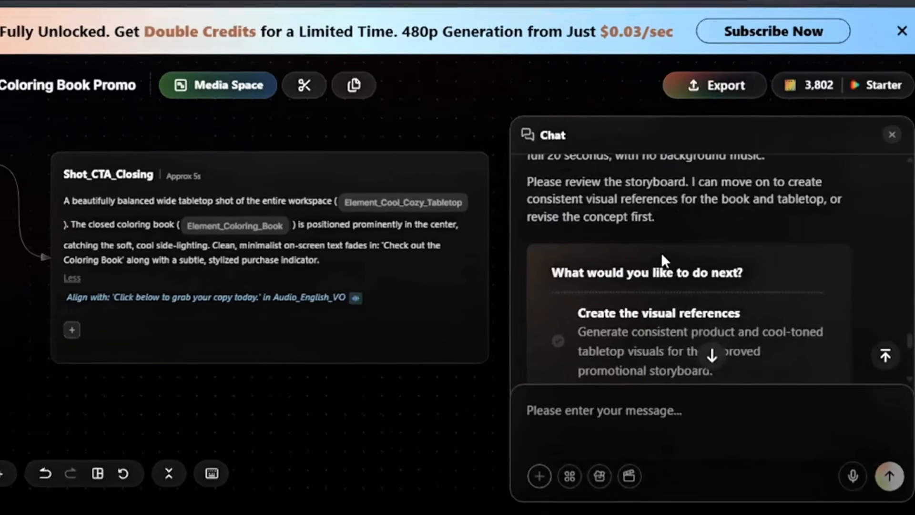
# Step: Review the proposed follow-up choices in the chat and submit "Create the visual references"
pyautogui.scroll(-2, 667, 261)
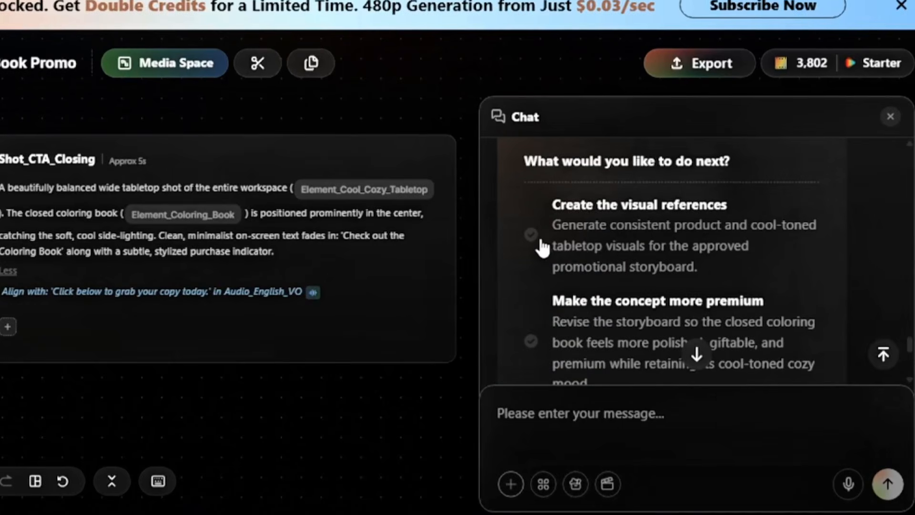
pyautogui.scroll(-2, 605, 257)
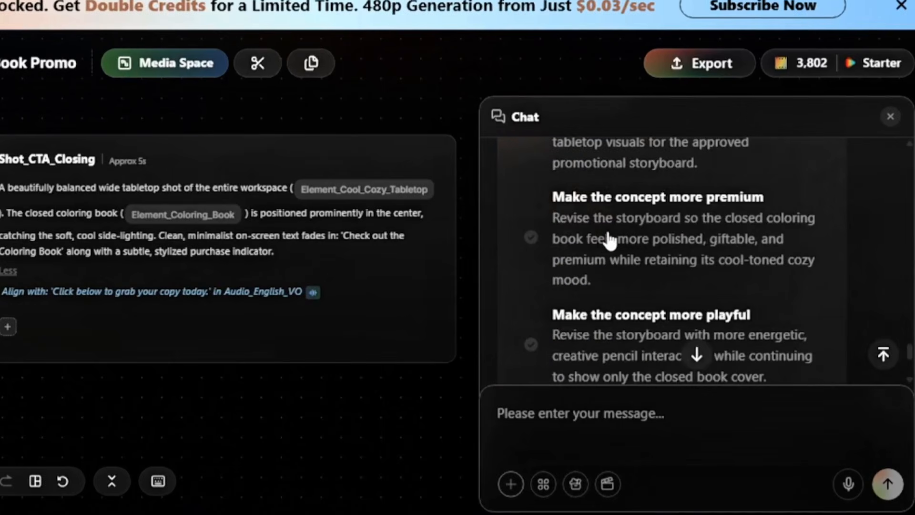
pyautogui.scroll(-3, 610, 237)
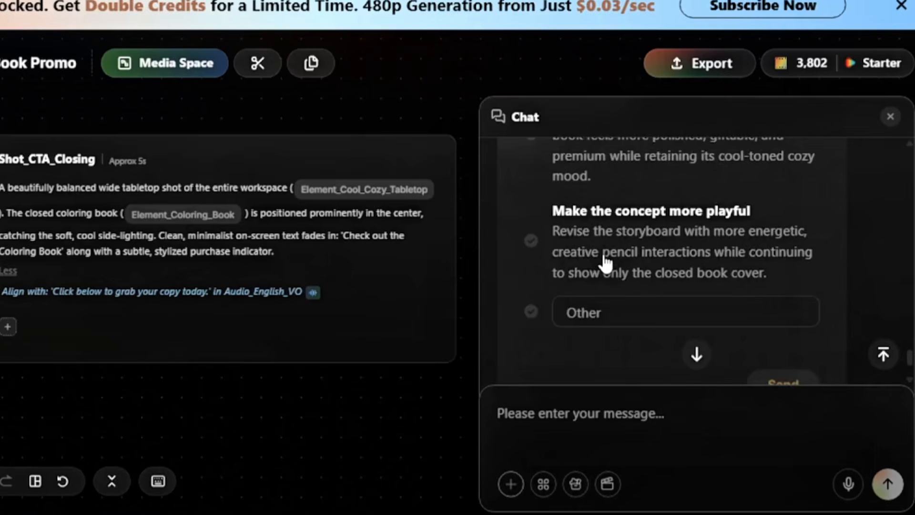
pyautogui.scroll(2, 605, 263)
pyautogui.scroll(-2, 605, 276)
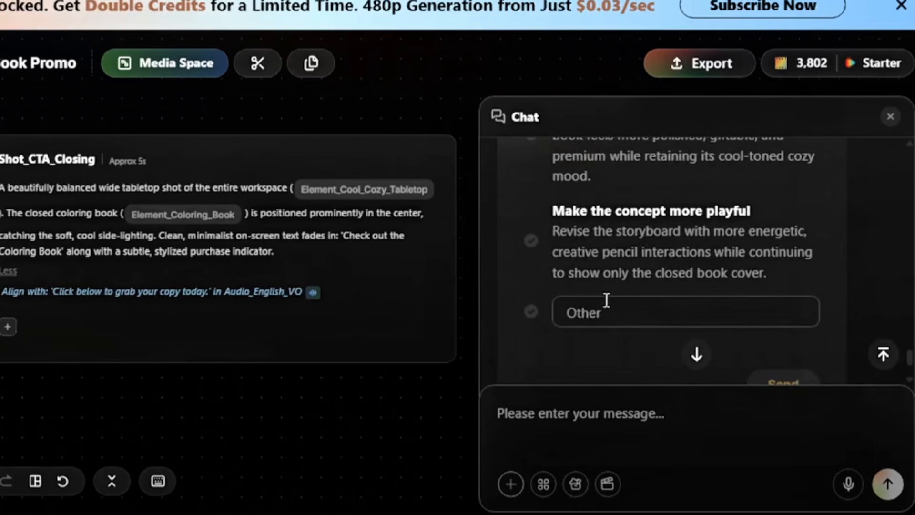
pyautogui.scroll(5, 603, 300)
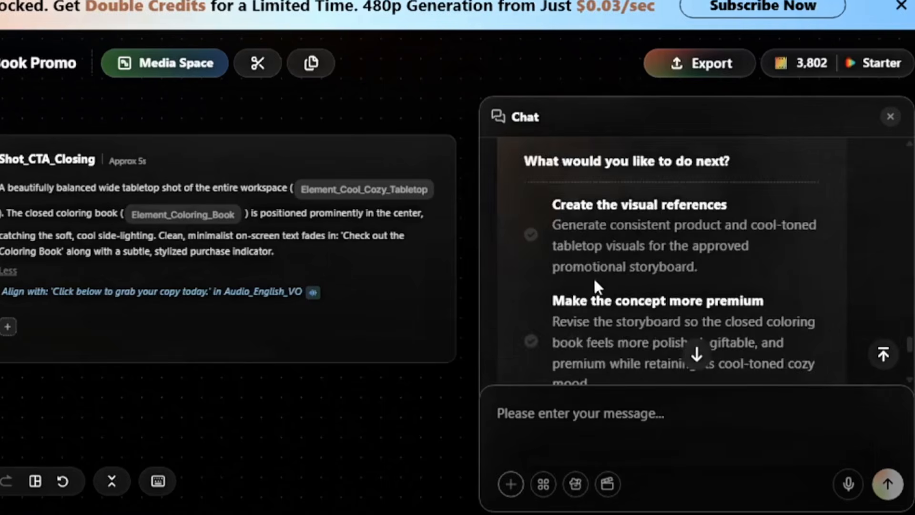
pyautogui.click(532, 237)
pyautogui.scroll(-5, 715, 277)
pyautogui.click(770, 288)
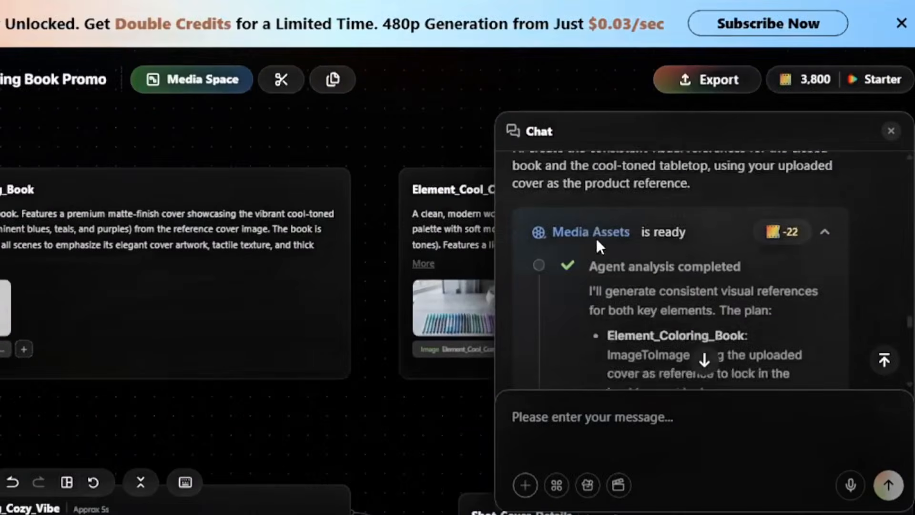
# Step: Review the generated visual references and store Element_Coloring_Book_cover_img in the Asset Library with its linked storyboard information
pyautogui.scroll(3, 596, 238)
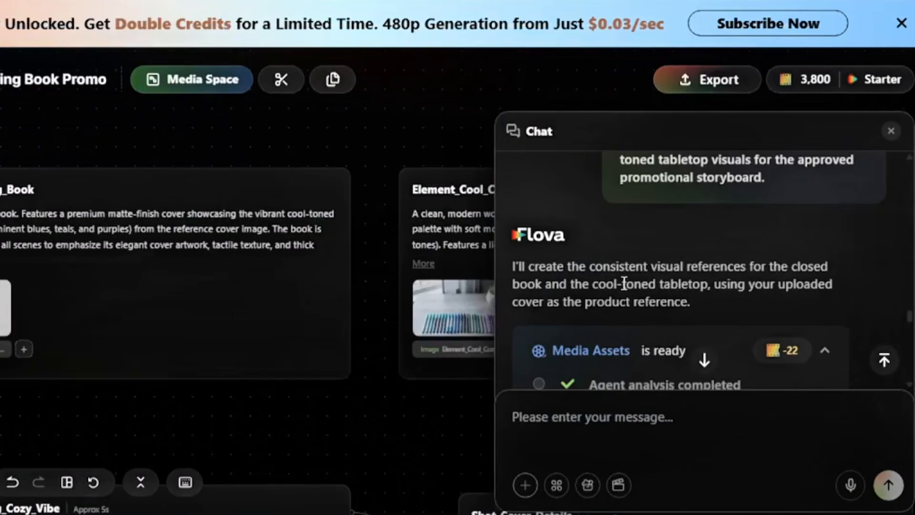
pyautogui.scroll(-4, 622, 281)
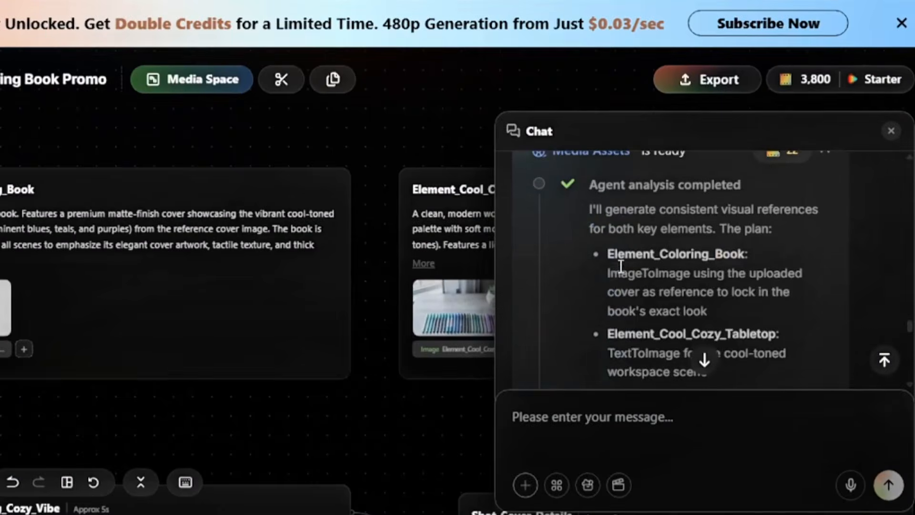
pyautogui.scroll(-4, 615, 269)
pyautogui.scroll(-1, 613, 270)
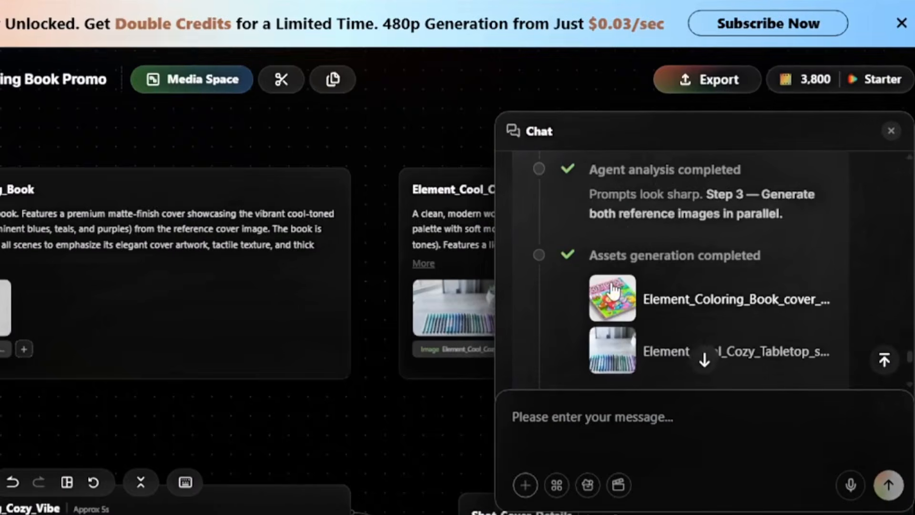
pyautogui.click(613, 289)
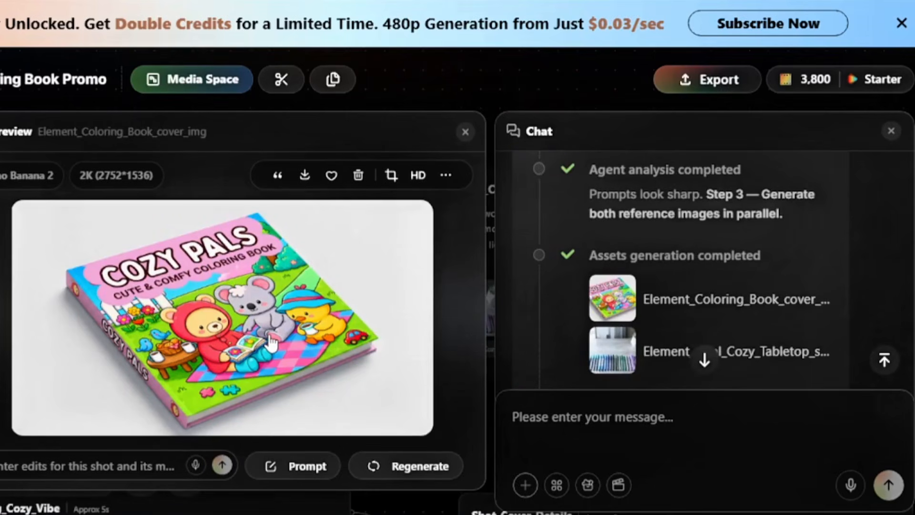
pyautogui.click(444, 176)
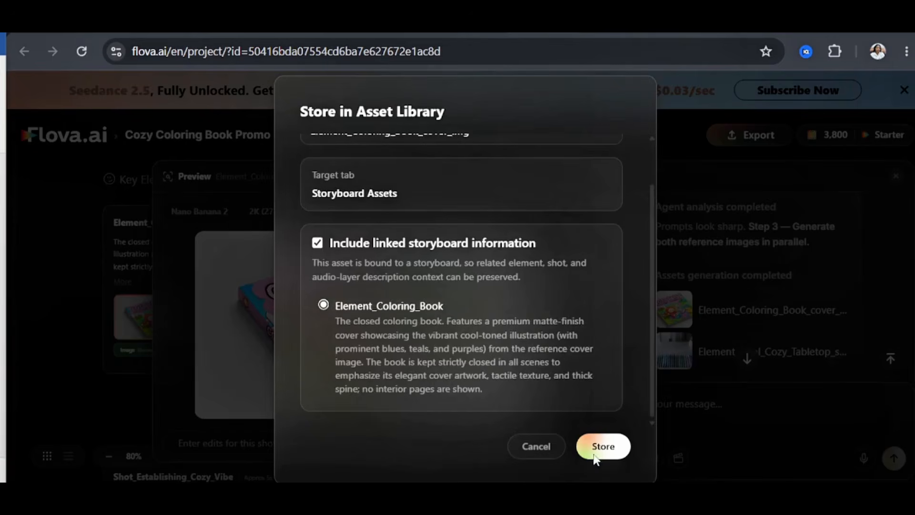
pyautogui.click(597, 445)
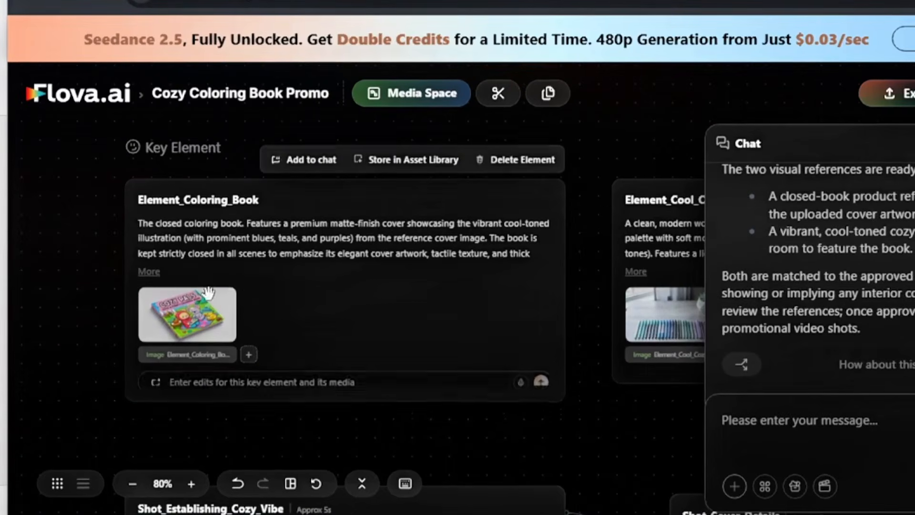
# Step: Check the Element_Cool_Cozy_Tabletop reference on the canvas and send the chat reply "The references look great"
pyautogui.scroll(1, 194, 289)
pyautogui.hscroll(6, 194, 289)
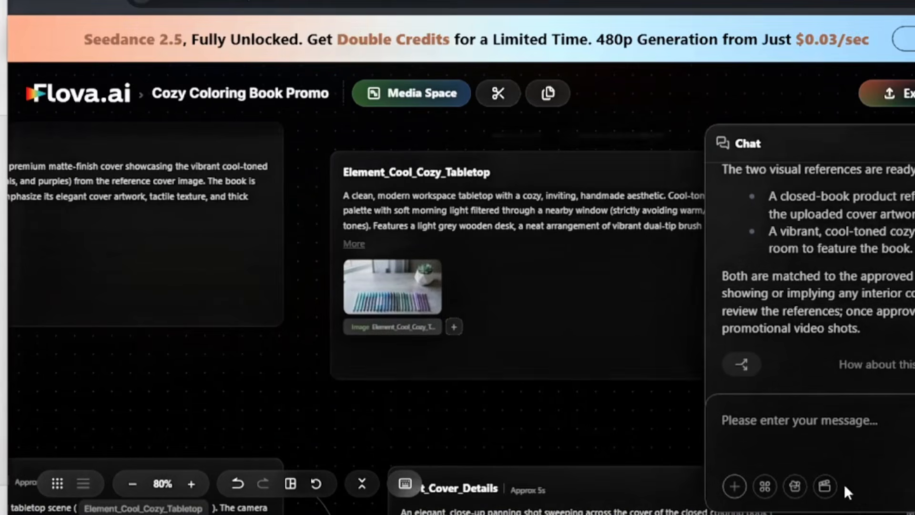
pyautogui.click(843, 428)
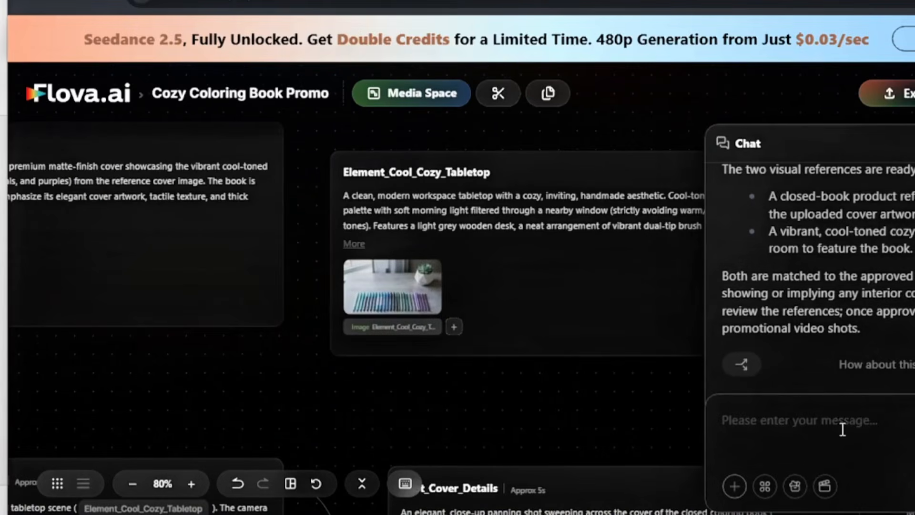
pyautogui.write('The references look great')
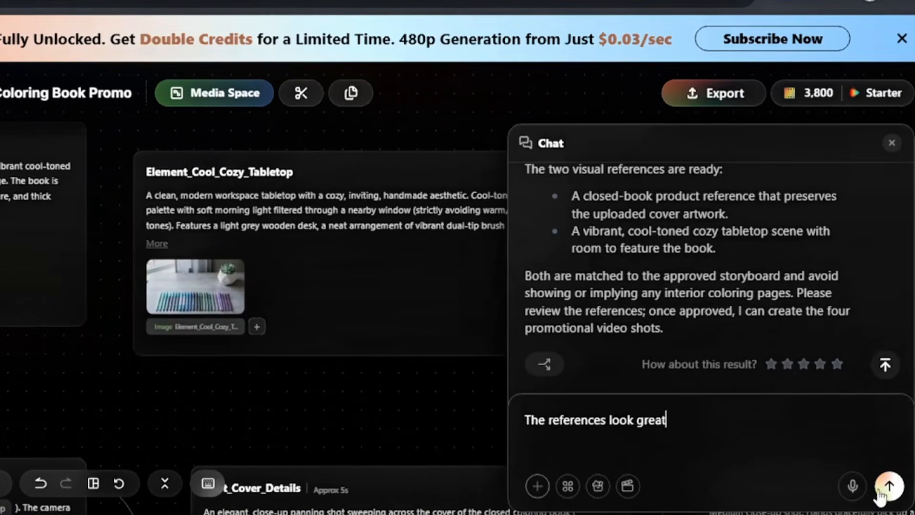
pyautogui.click(887, 488)
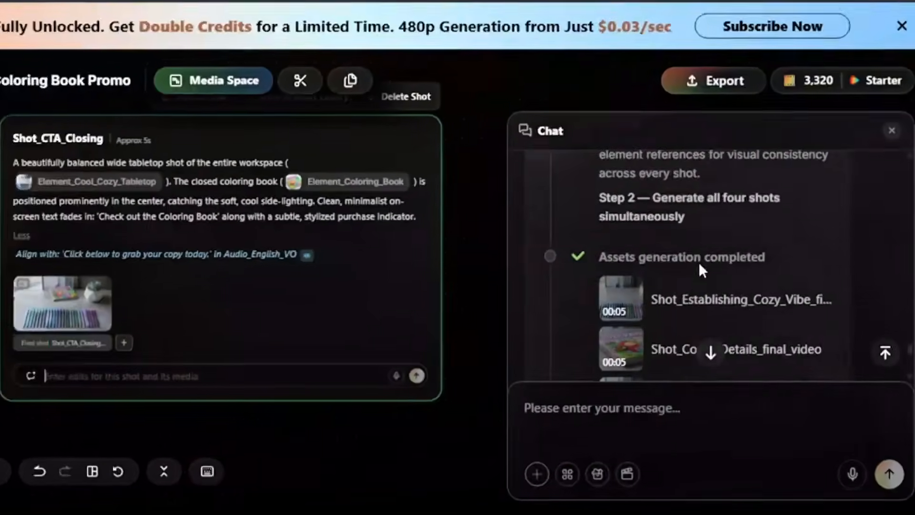
# Step: Read the chat's report on generating the four promotional video clips and its closing summary
pyautogui.scroll(10, 686, 262)
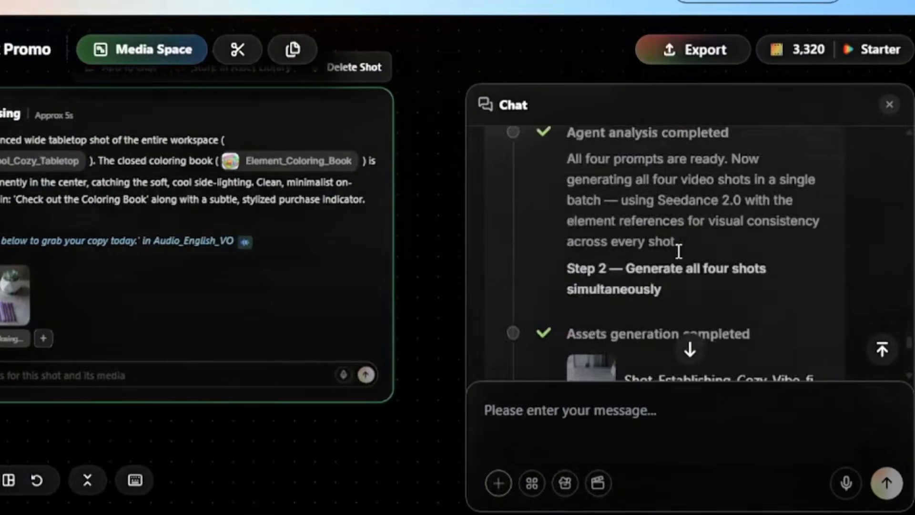
pyautogui.scroll(-10, 679, 258)
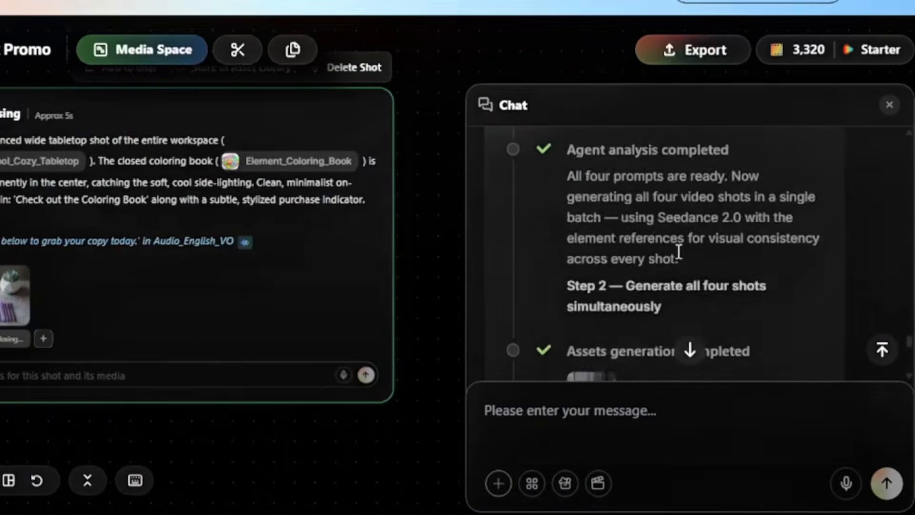
pyautogui.scroll(-2, 670, 256)
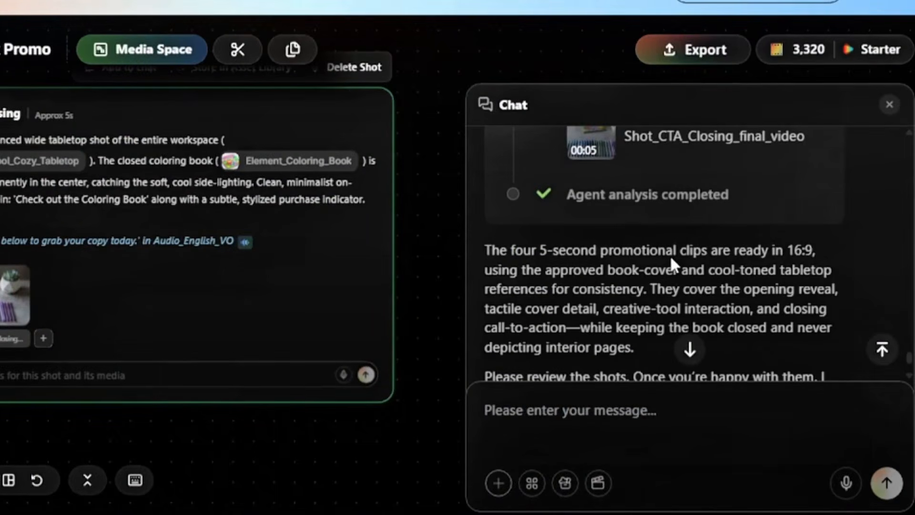
pyautogui.scroll(-2, 543, 347)
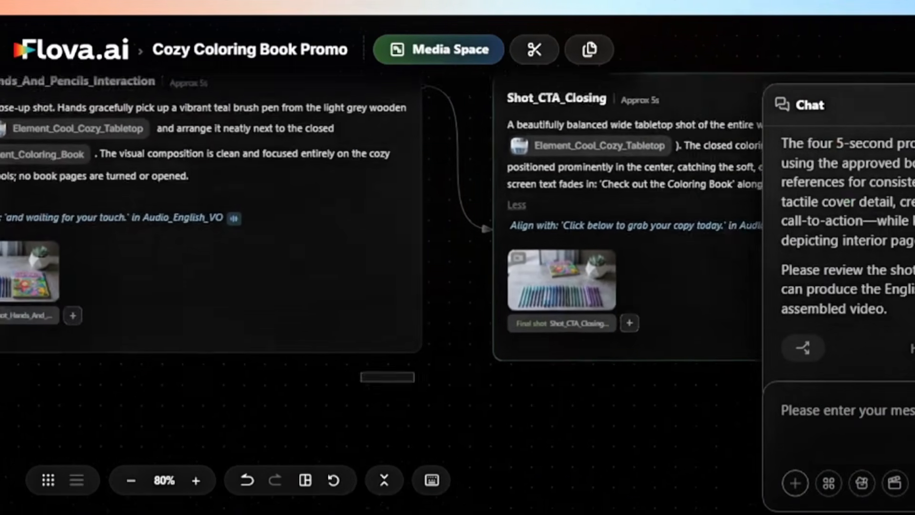
# Step: Examine the key element cards and the shot cards with their generated clips, from Shot_Establishing_Cozy_Vibe through Shot_CTA_Closing
pyautogui.moveTo(388, 377); pyautogui.dragTo(619, 367)
pyautogui.moveTo(77, 385); pyautogui.dragTo(532, 385)
pyautogui.moveTo(95, 393); pyautogui.dragTo(581, 463)
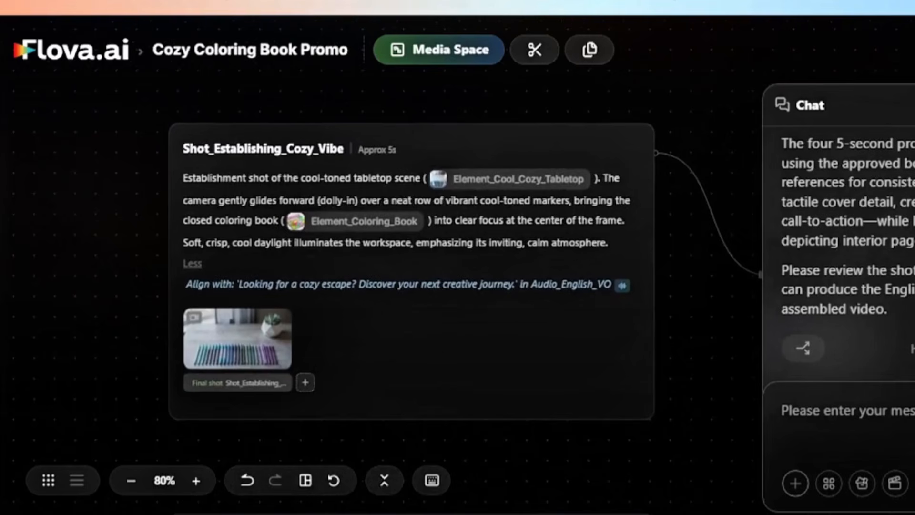
pyautogui.moveTo(686, 98); pyautogui.dragTo(523, 75)
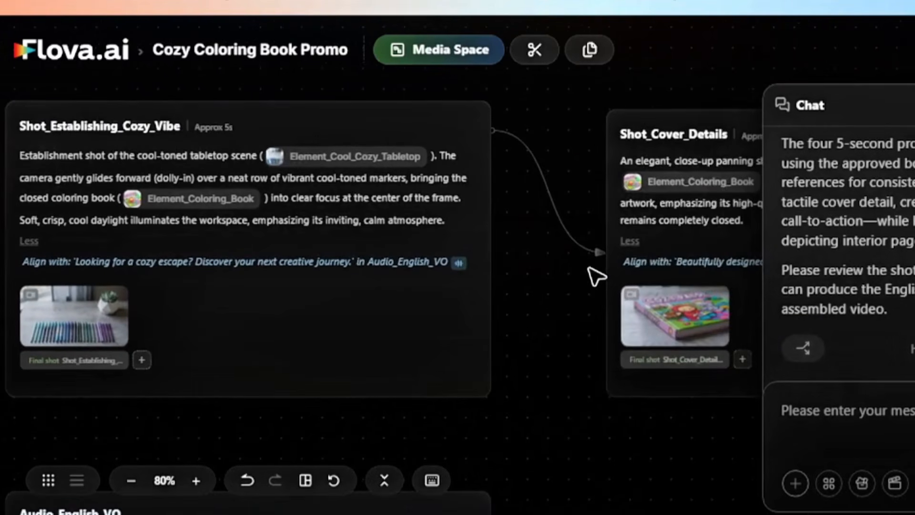
pyautogui.scroll(10, 595, 277)
pyautogui.scroll(-1, 182, 296)
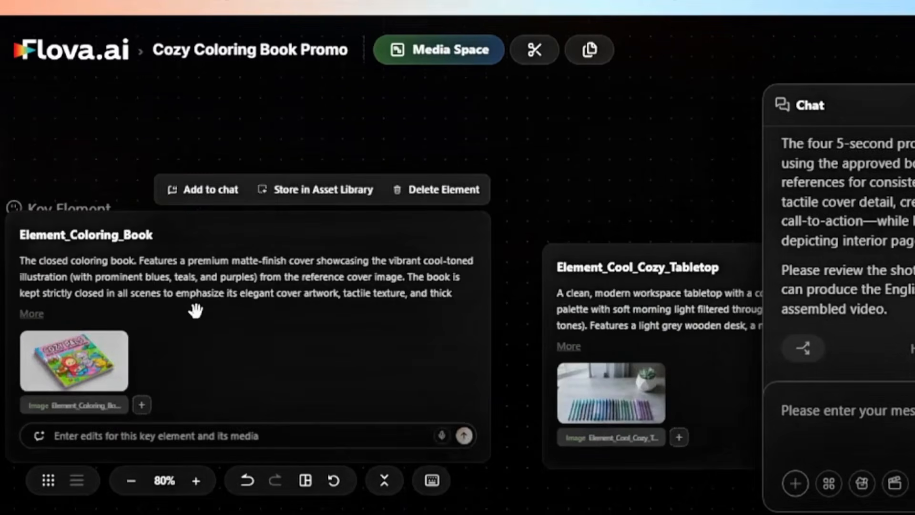
pyautogui.scroll(-3, 196, 311)
pyautogui.scroll(-7, 195, 311)
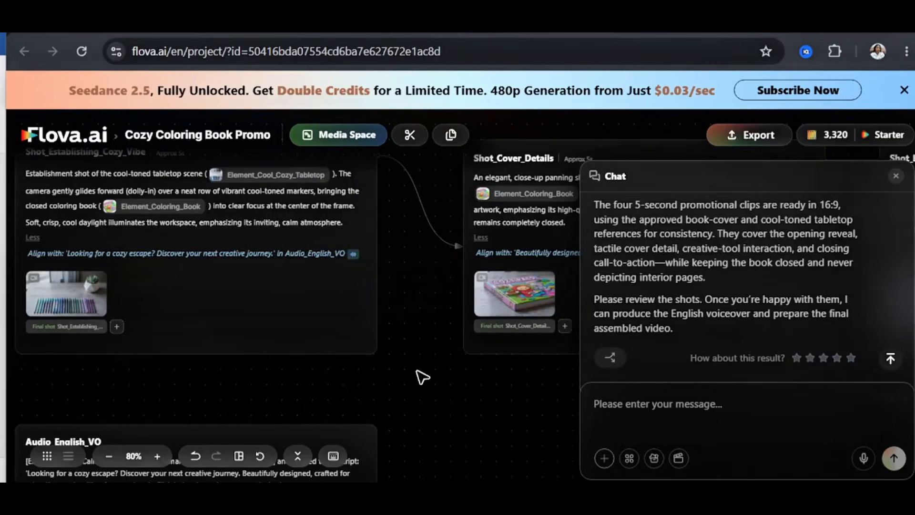
pyautogui.moveTo(417, 371); pyautogui.dragTo(174, 364)
pyautogui.moveTo(449, 393)
pyautogui.mouseDown()
pyautogui.moveTo(156, 368)
pyautogui.moveTo(417, 405)
pyautogui.moveTo(289, 419)
pyautogui.moveTo(162, 409)
pyautogui.mouseUp()
pyautogui.moveTo(471, 414); pyautogui.dragTo(193, 433)
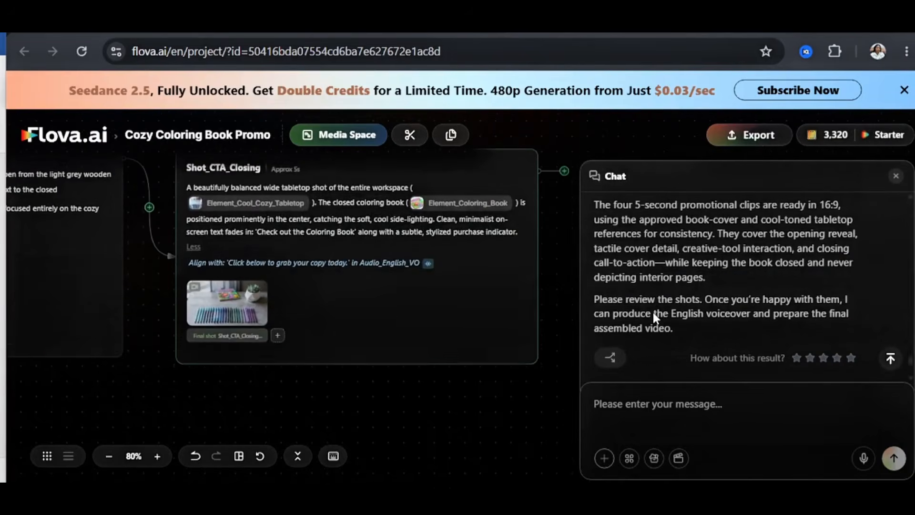
# Step: Request an edit to Shot_CTA_Closing: remove the markers, on-screen text and voice, and center the closed coloring book with a hand gently lifting it towards the camera
pyautogui.scroll(3, 653, 311)
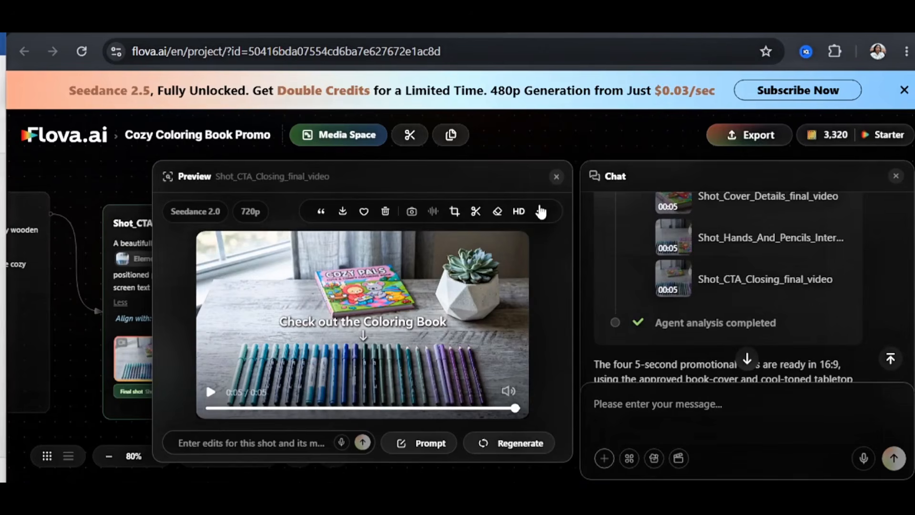
pyautogui.click(556, 176)
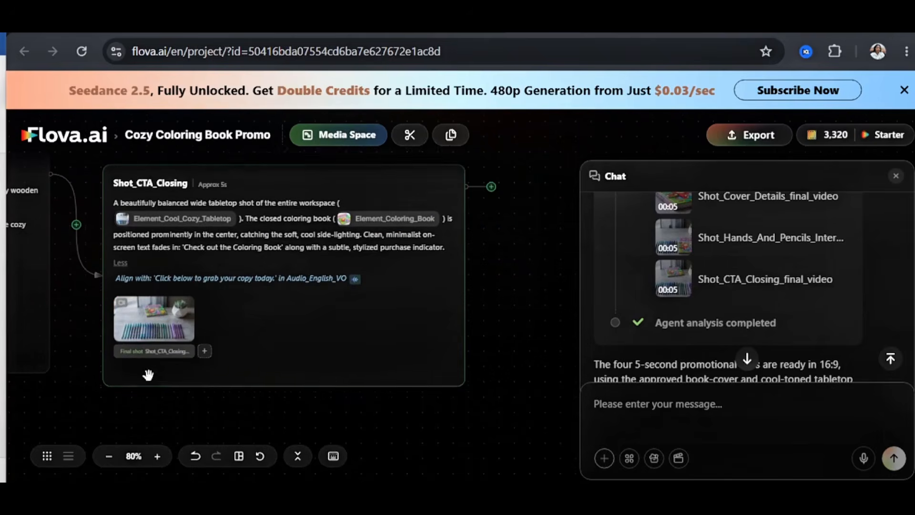
pyautogui.click(154, 379)
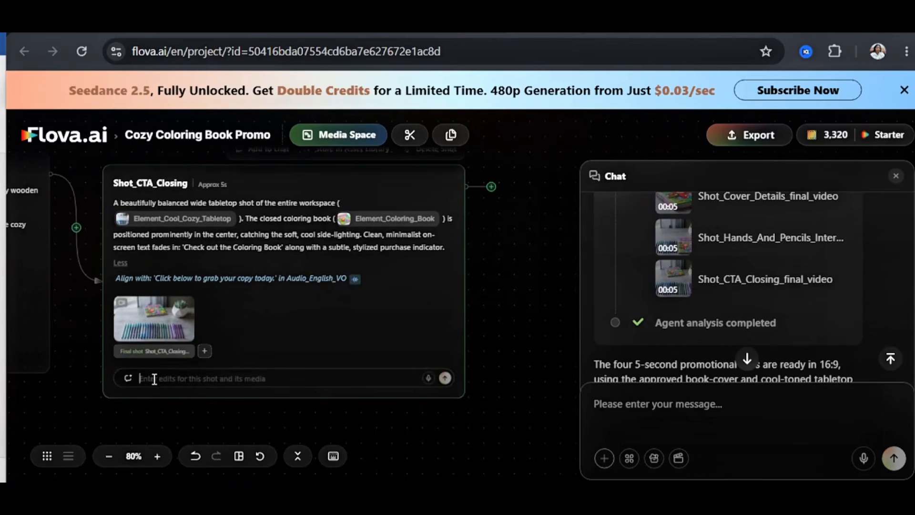
pyautogui.write('Remove the markers and put the closed coloring book in the center with a hand gently lifting the closed coloring book towards the camera. Also remove the text on the screen and that voice in the video.')
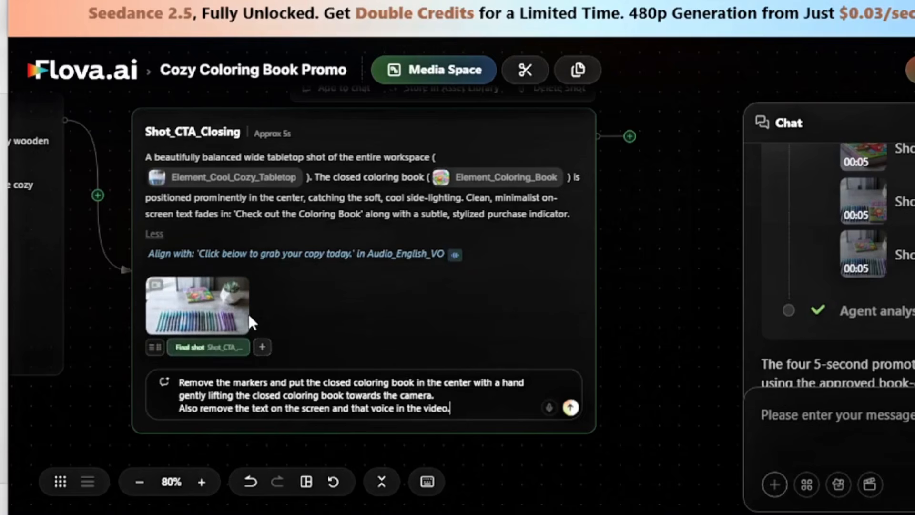
pyautogui.click(571, 407)
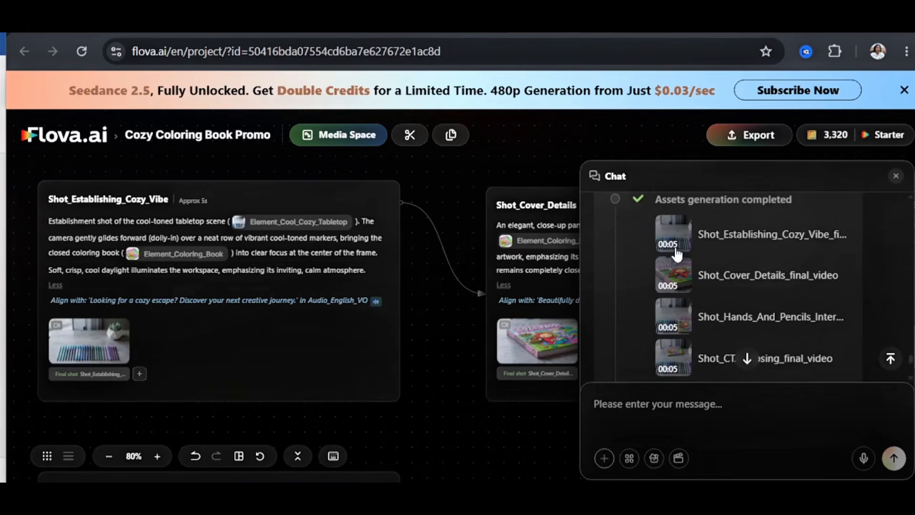
# Step: Preview Shot_Establishing_Cozy_Vibe_final_video and store it in the Asset Library under the name "coloring book Cover zoom in shot"
pyautogui.click(676, 240)
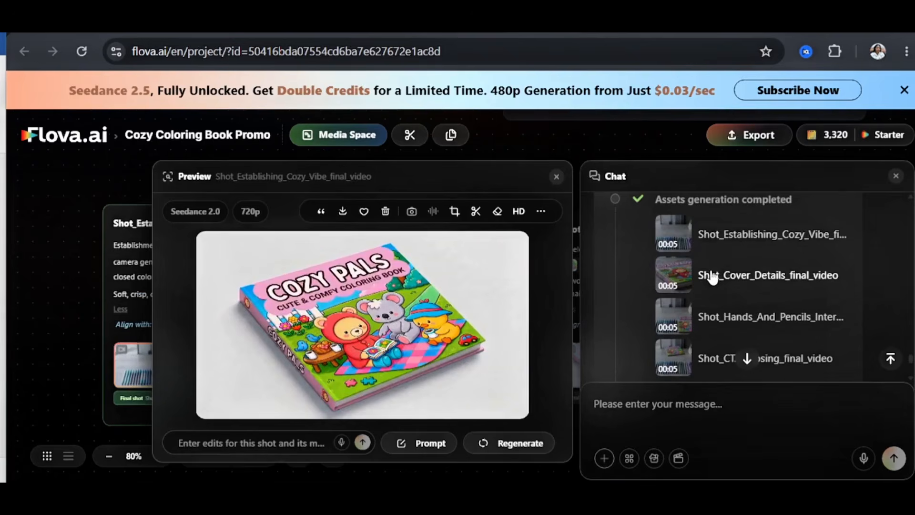
pyautogui.moveTo(544, 219)
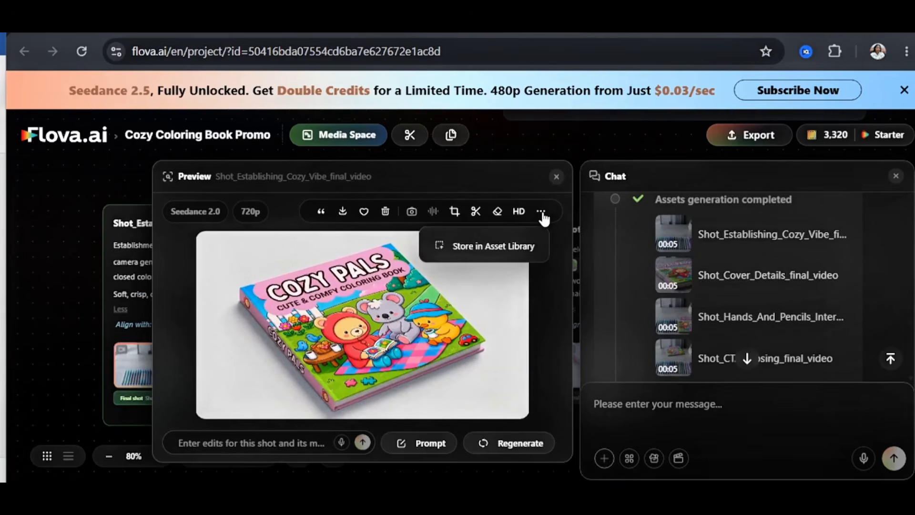
pyautogui.click(491, 245)
pyautogui.moveTo(496, 183); pyautogui.dragTo(310, 184)
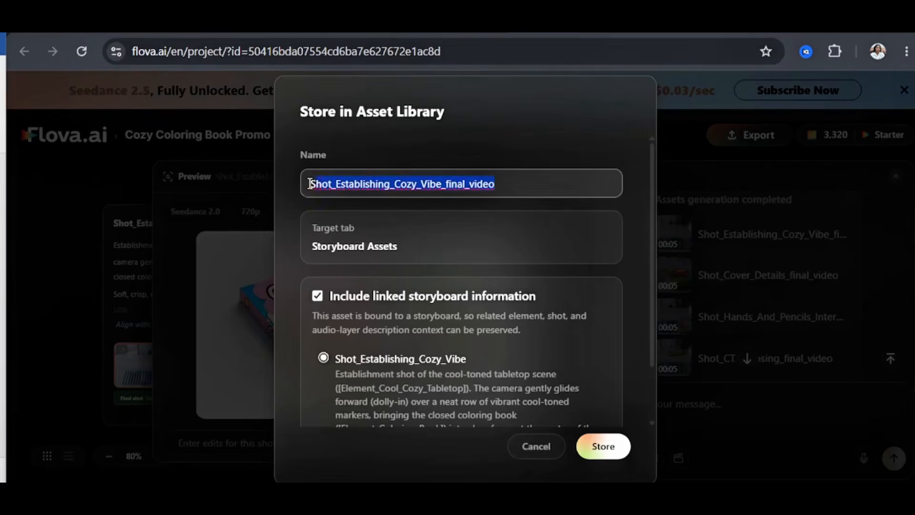
pyautogui.write('coloring book Cover zoom in shot')
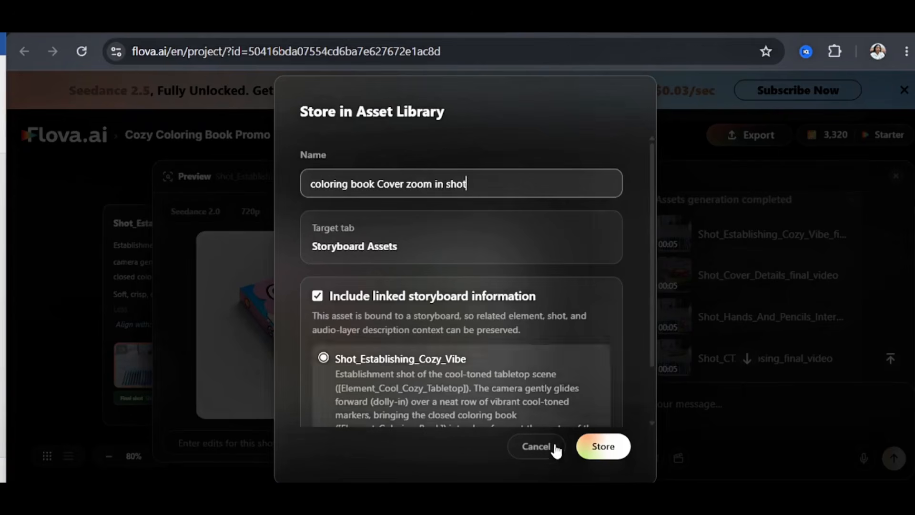
pyautogui.click(601, 449)
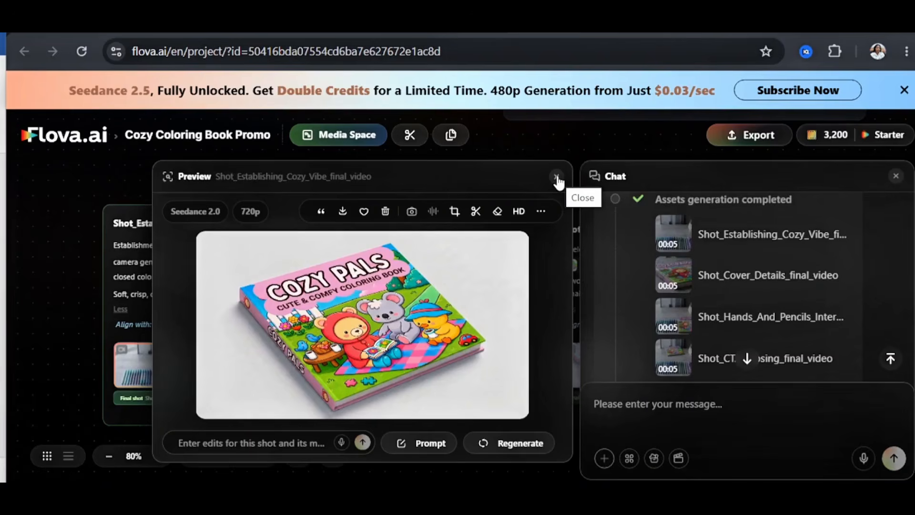
# Step: Check the edited clip in Shot_CTA_Closing and permanently delete the shot's original clip that shows the row of markers
pyautogui.click(557, 177)
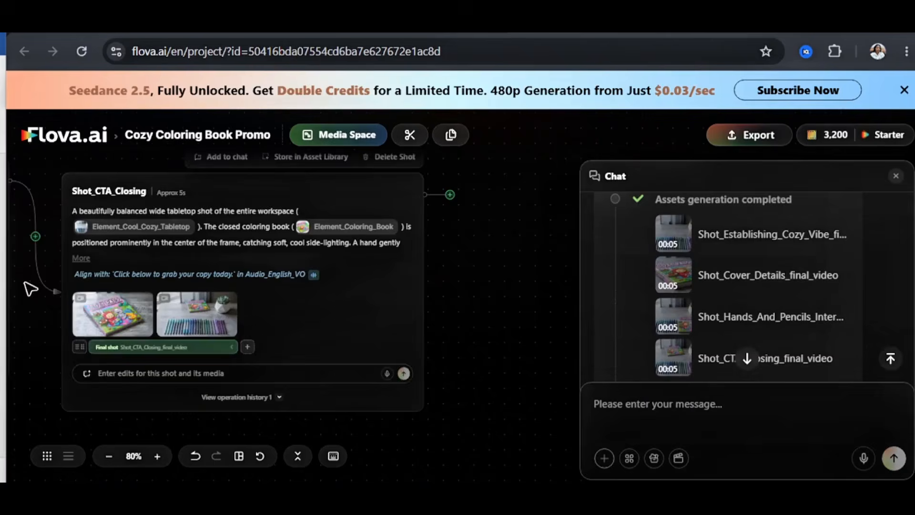
pyautogui.click(99, 315)
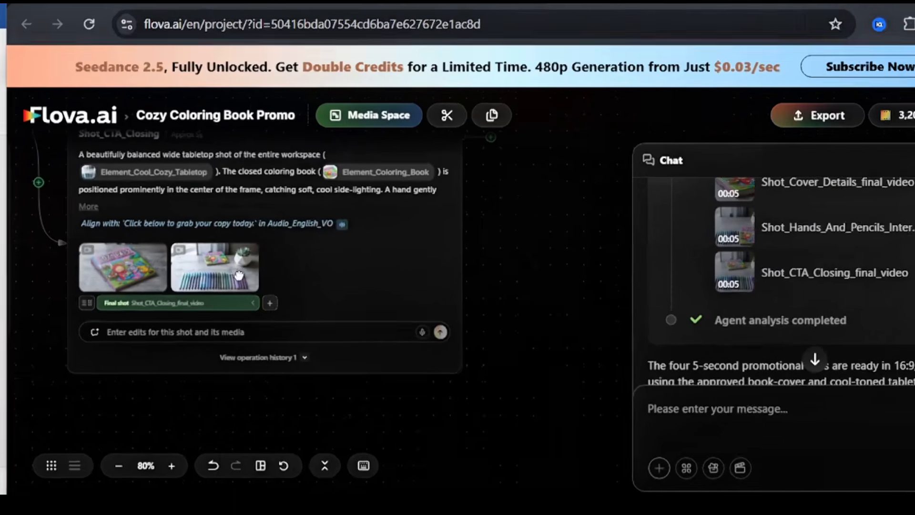
pyautogui.rightClick(218, 280)
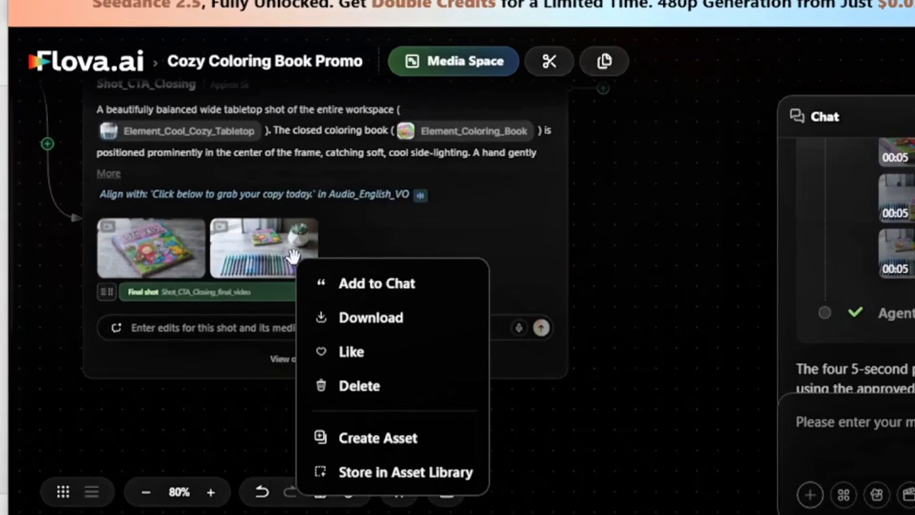
pyautogui.click(400, 384)
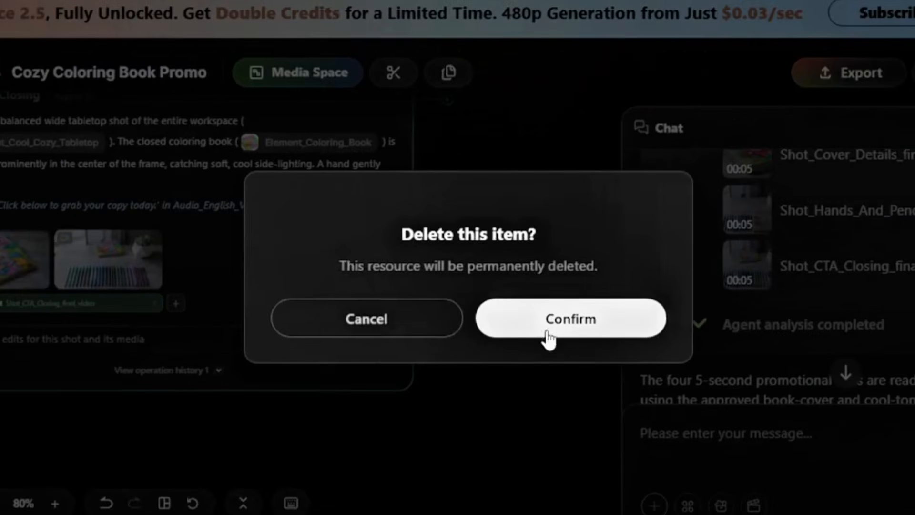
pyautogui.click(552, 328)
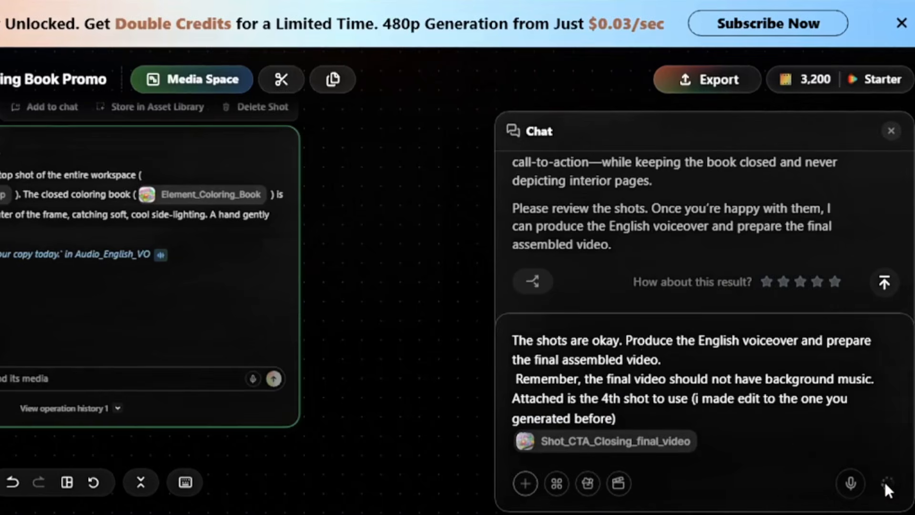
# Step: Ask the chat for the English voiceover and final assembled video without background music, attaching the edited Shot_CTA_Closing_final_video as the 4th shot
pyautogui.click(885, 482)
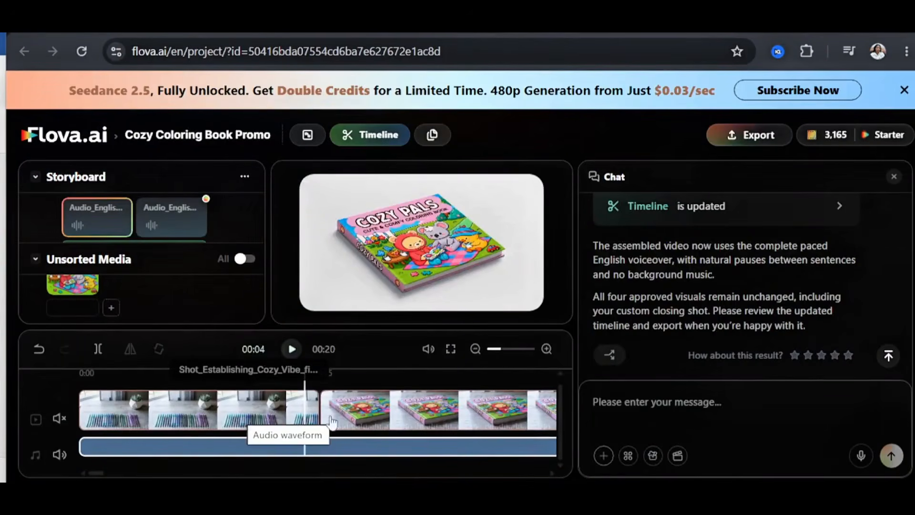
pyautogui.scroll(1, 364, 419)
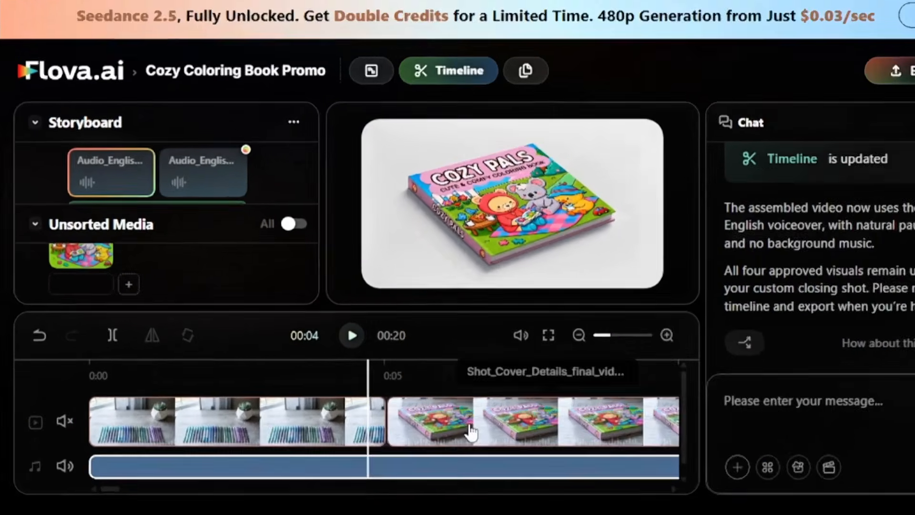
pyautogui.moveTo(429, 419)
pyautogui.mouseDown()
pyautogui.moveTo(119, 411)
pyautogui.moveTo(457, 410)
pyautogui.moveTo(511, 423)
pyautogui.moveTo(520, 438)
pyautogui.mouseUp()
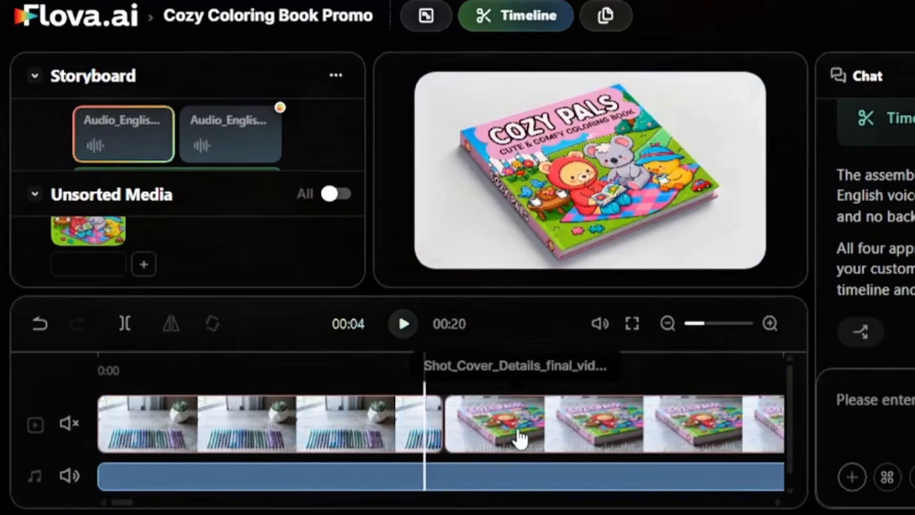